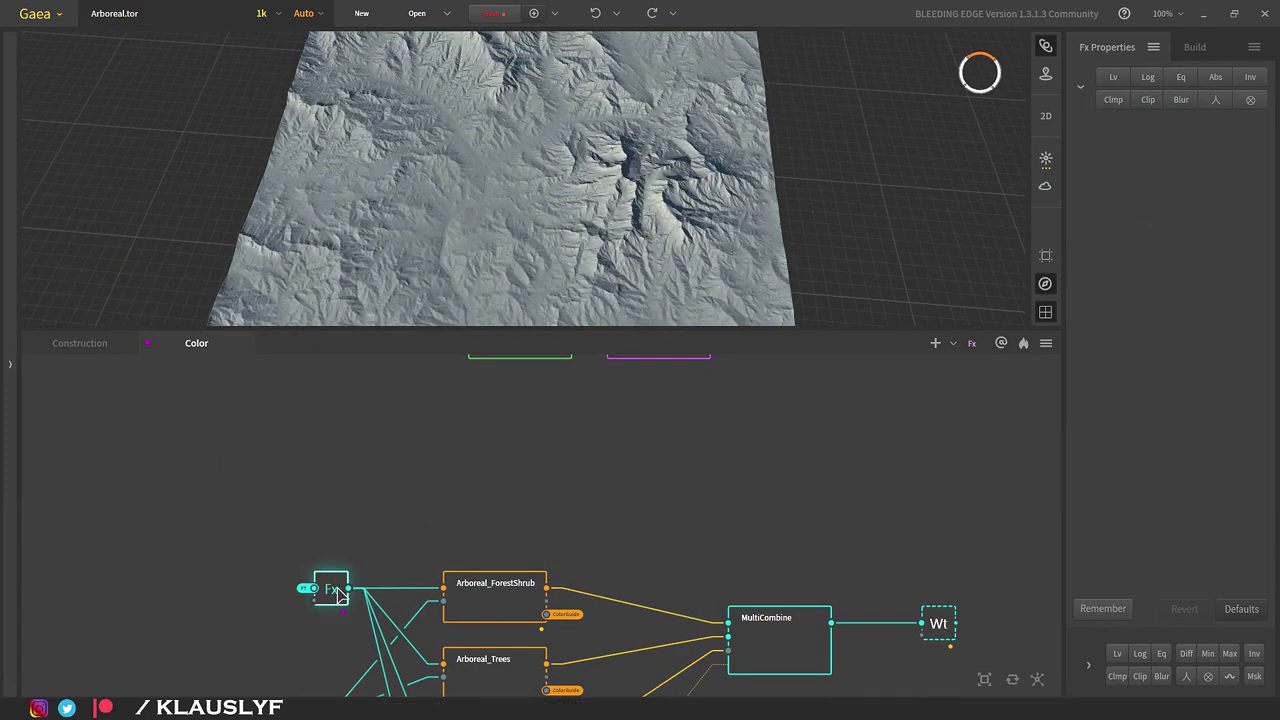
Add an Arboreal node wired from the Fx output, using the 'arbo' node search.
left_click_drag(346, 589, 510, 440)
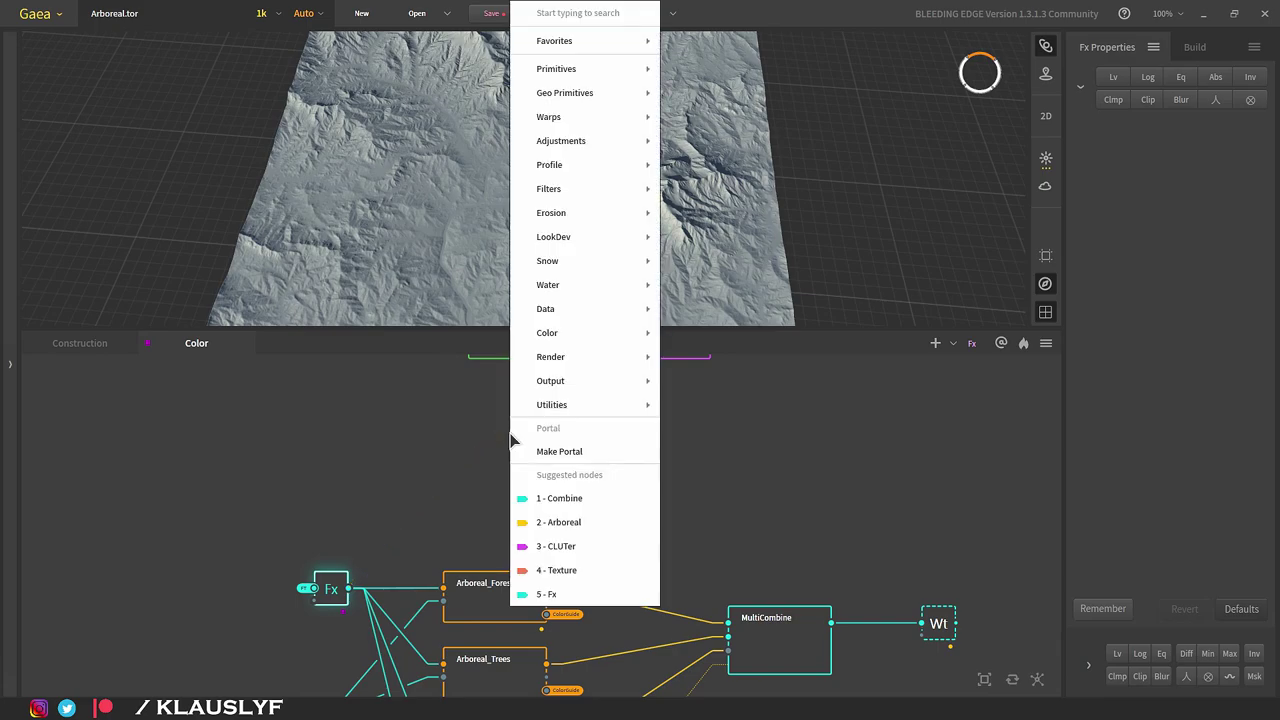
type("arbo")
key("Return")
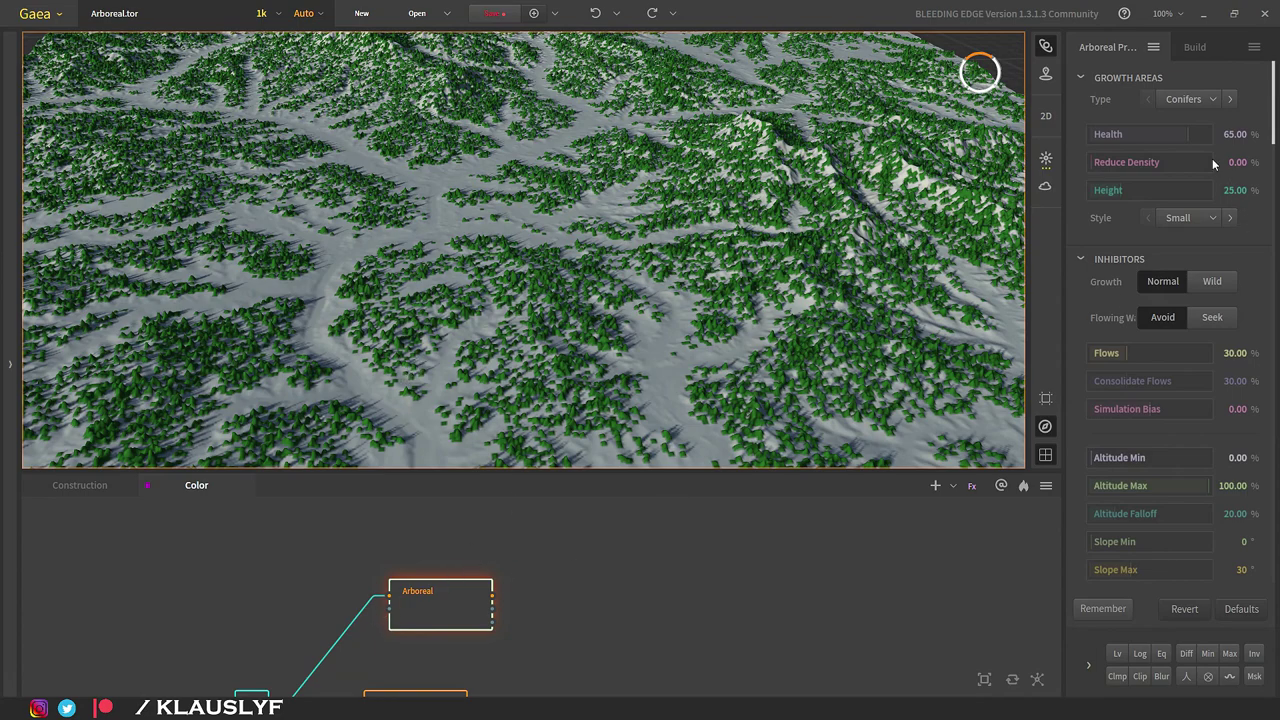
Switch the Arboreal vegetation Type from Conifers to Broadleaf, then to Shrubs.
left_click(1190, 104)
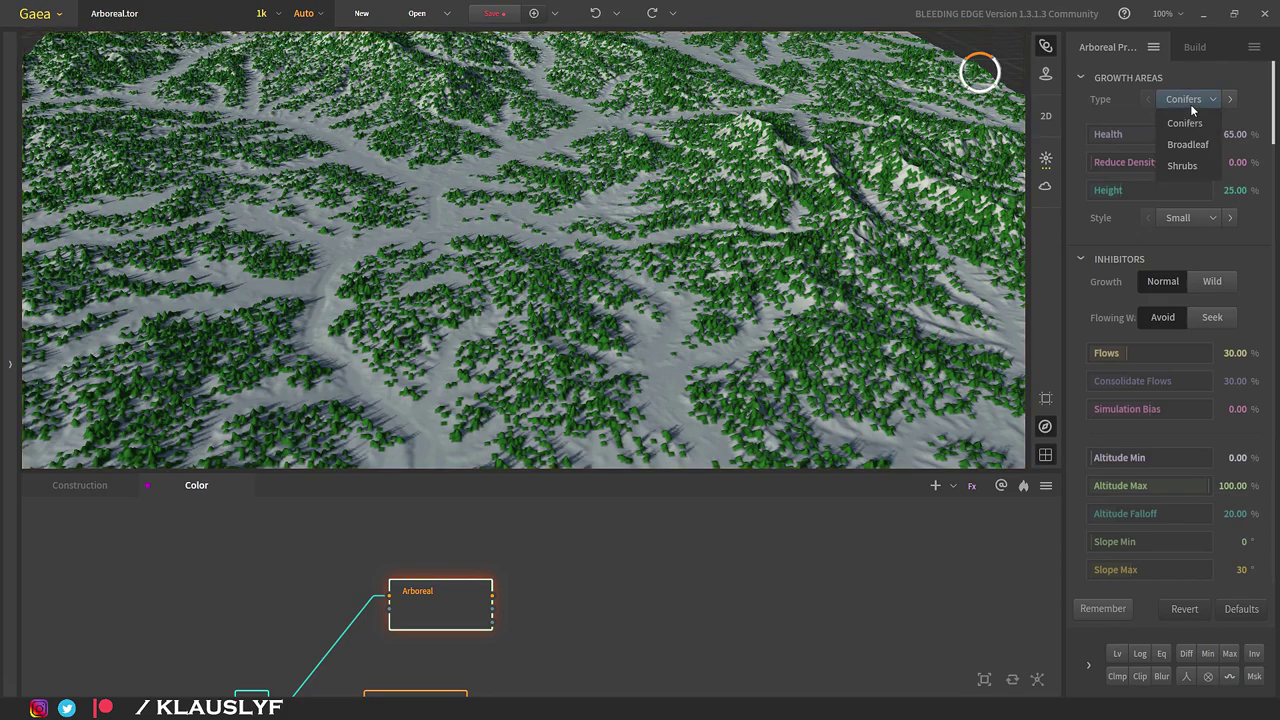
left_click(1193, 139)
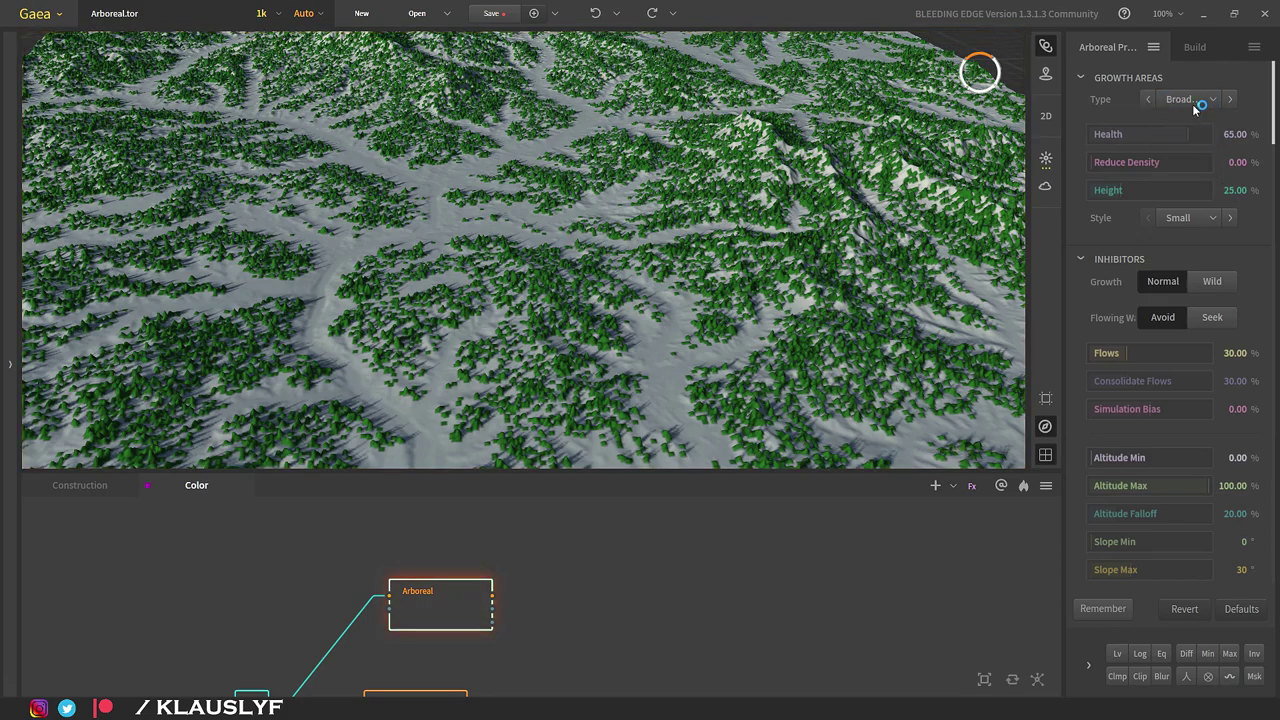
left_click(1192, 104)
left_click(1190, 165)
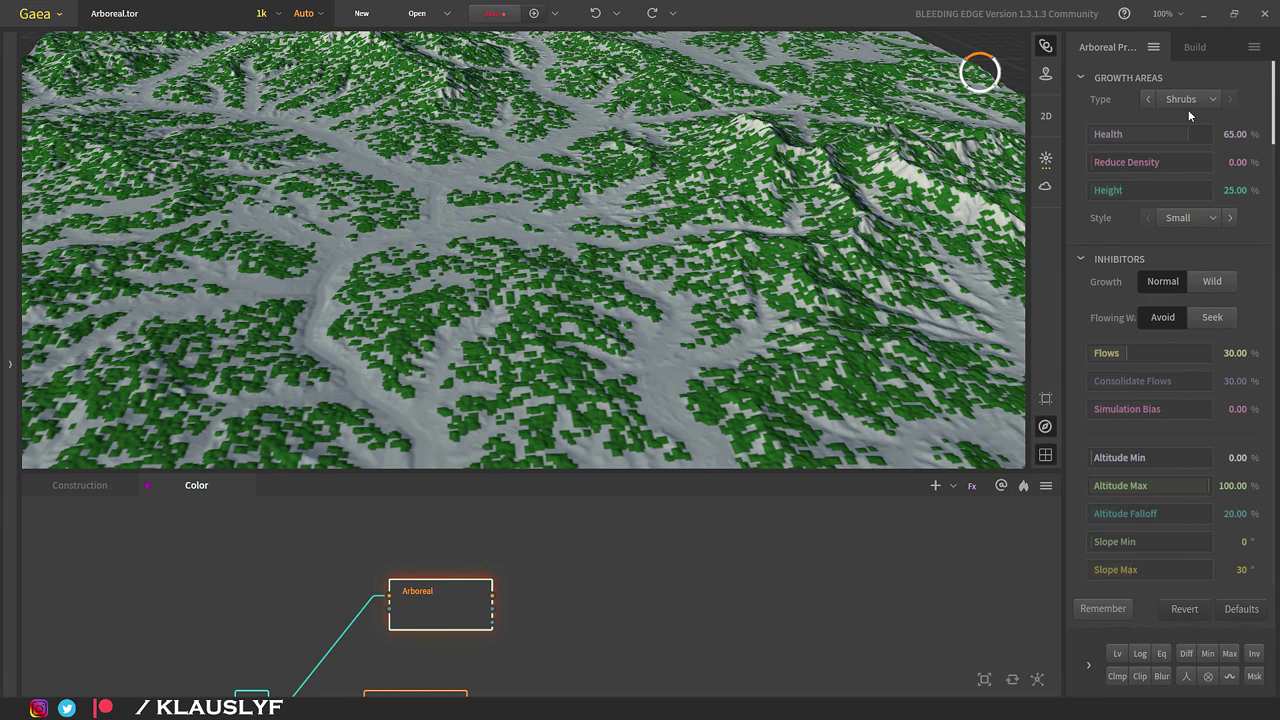
scroll(617, 580, "up", 1)
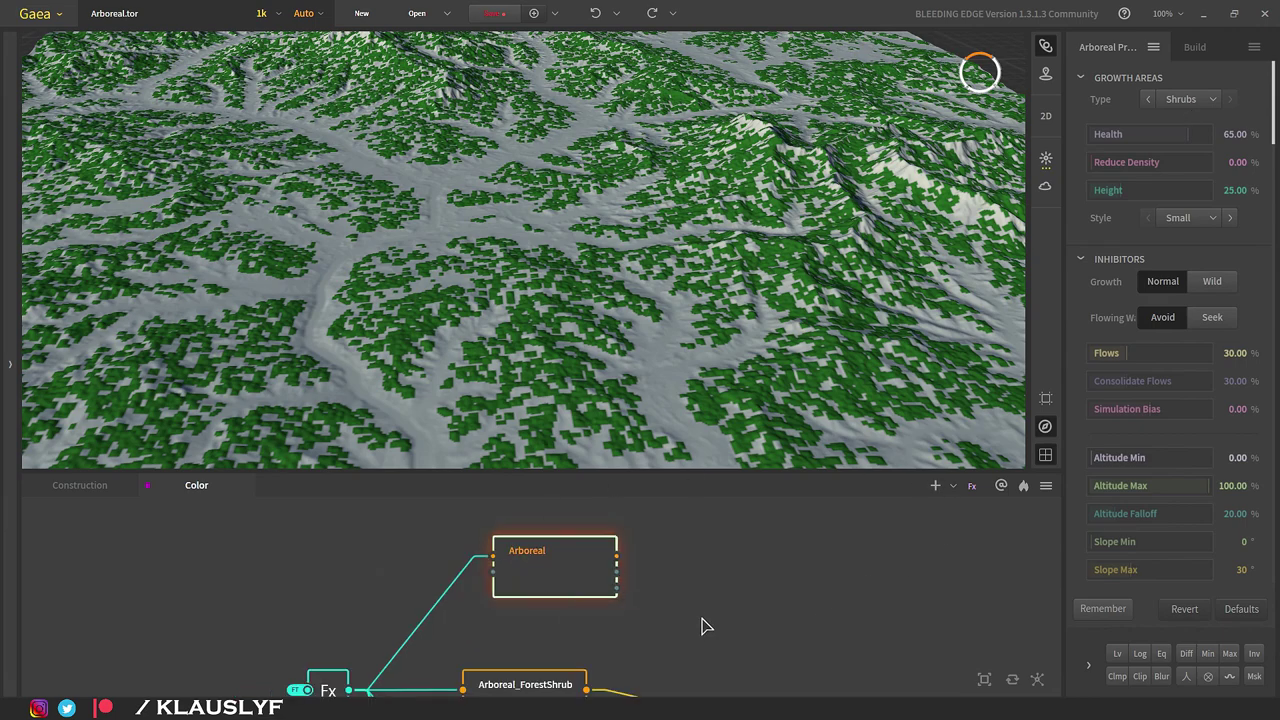
Create an Fx node beside Arboreal and wire Arboreal's lower output into it.
left_click_drag(617, 572, 801, 543)
type("fx")
left_click(845, 582)
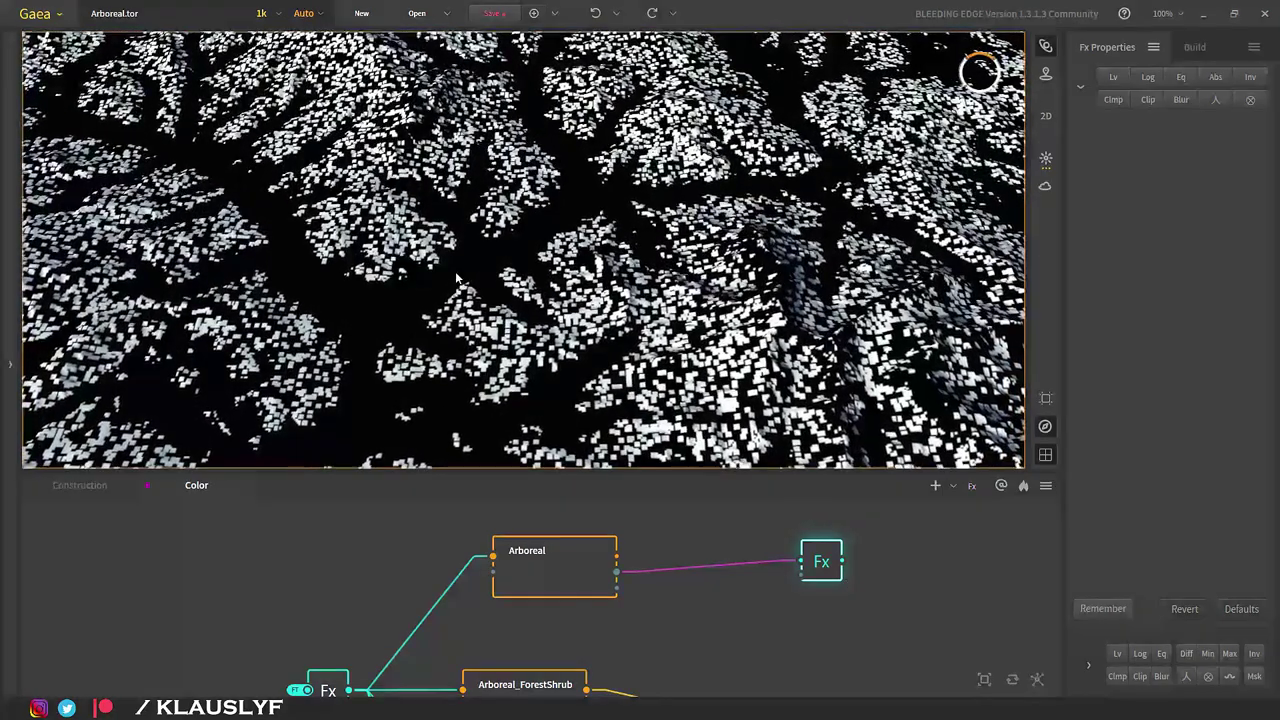
left_click_drag(824, 583, 751, 580)
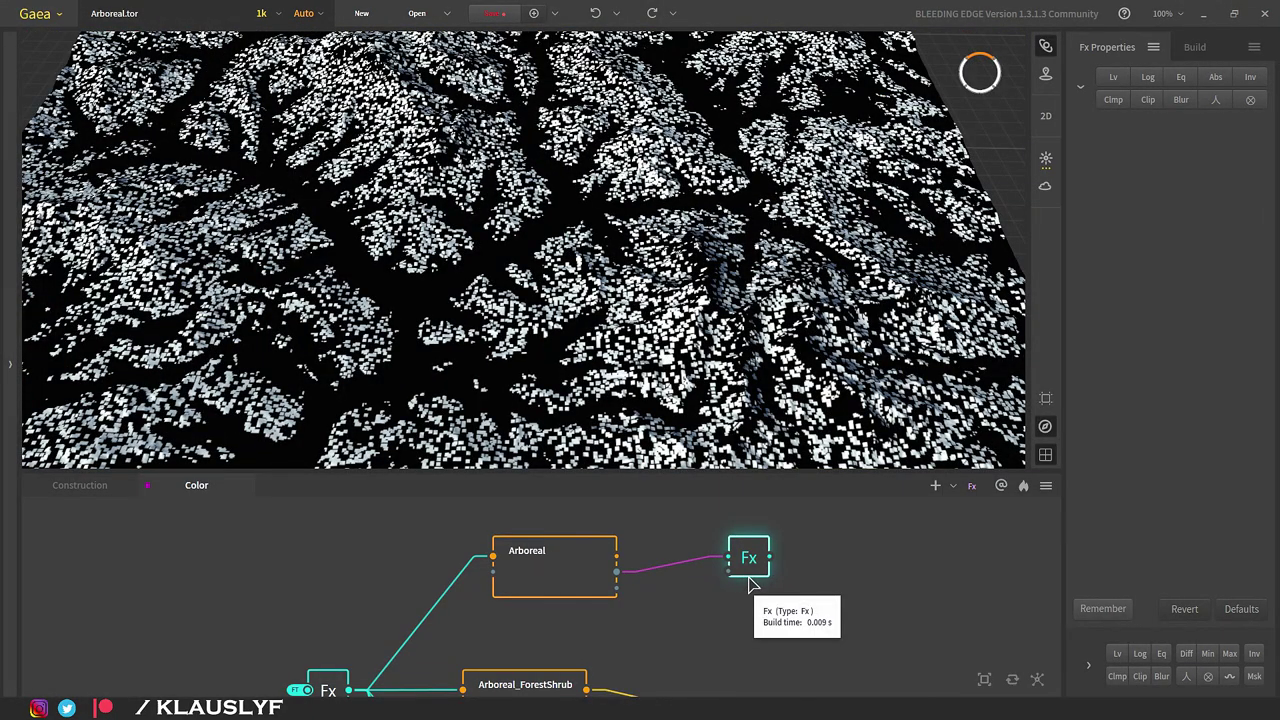
left_click(574, 586)
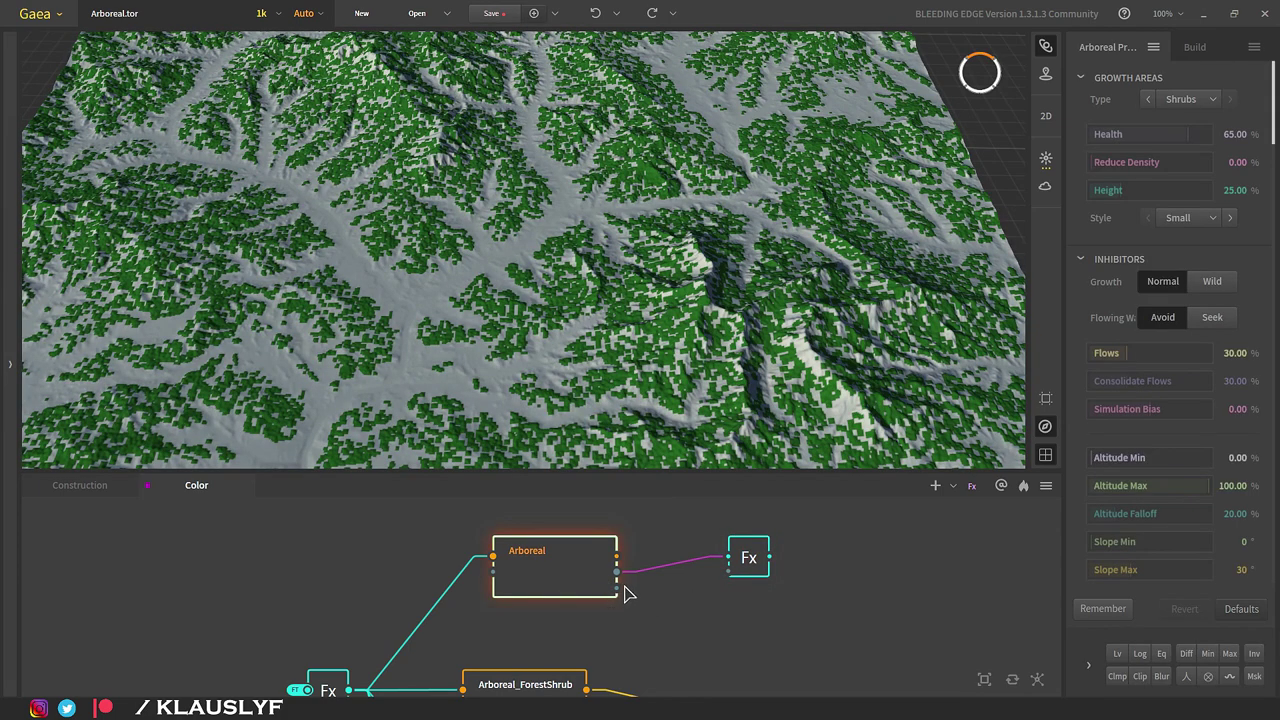
left_click_drag(618, 588, 730, 569)
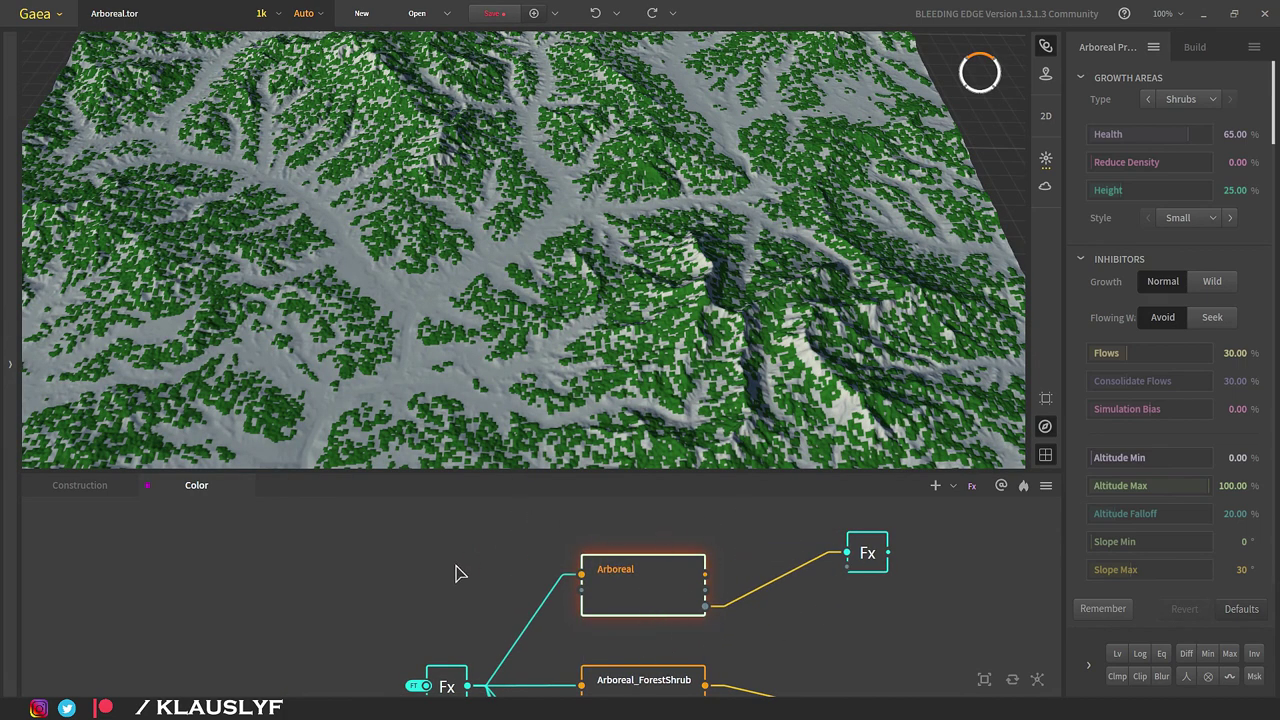
Set Arboreal back to Conifers and connect its Trees mask output to the Fx node.
left_click(1184, 103)
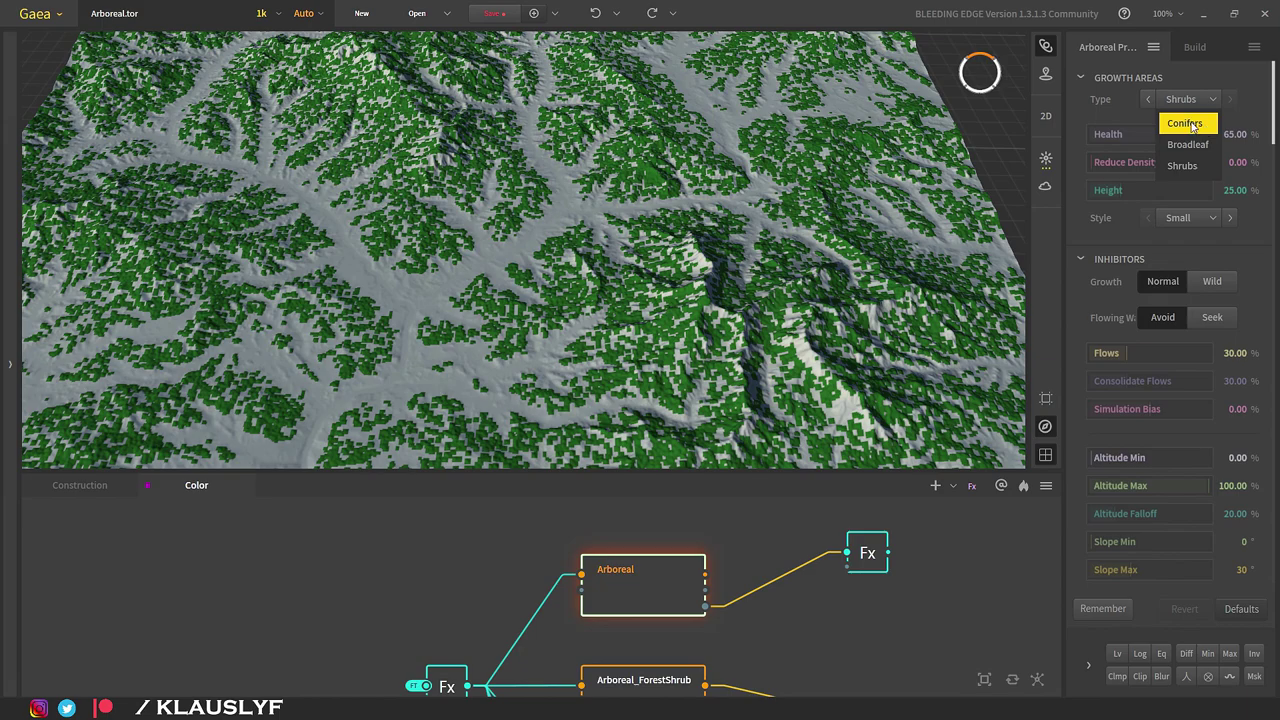
left_click(1190, 124)
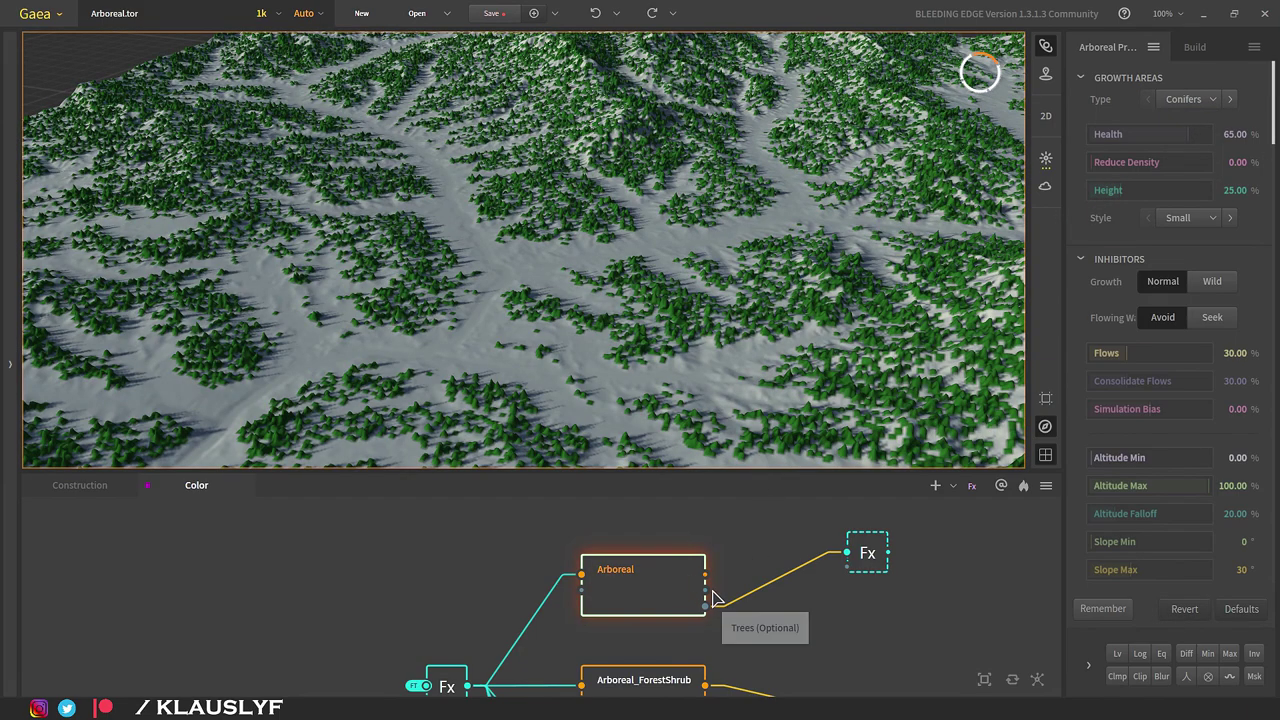
left_click_drag(705, 590, 862, 558)
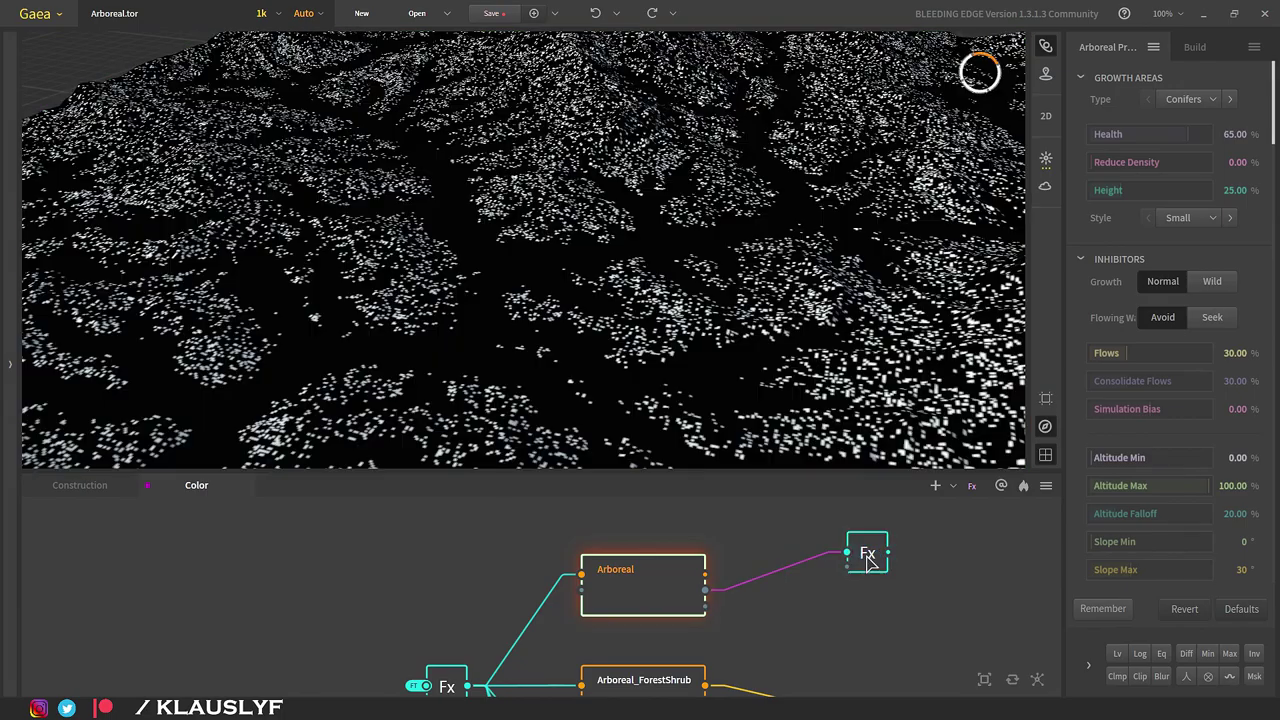
Preview the tree mask through Fx, then reselect Arboreal to view the forested terrain.
left_click(845, 560)
scroll(546, 323, "up", 10)
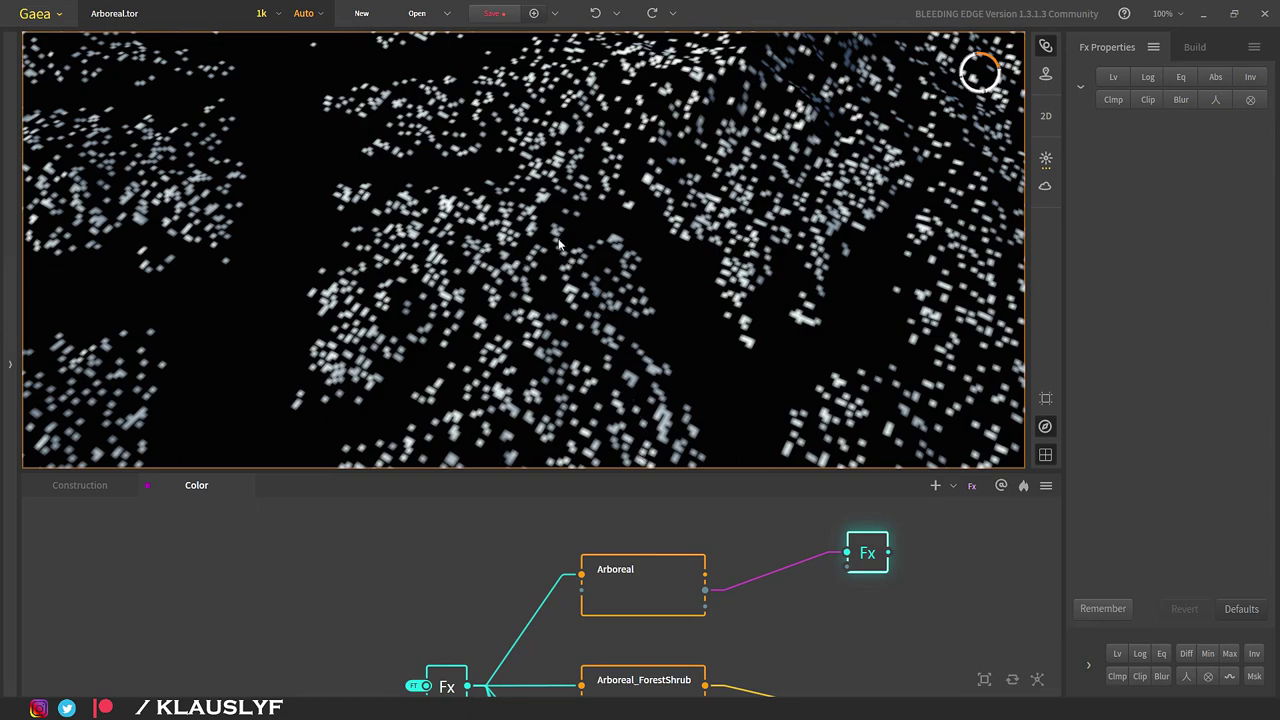
left_click(663, 572)
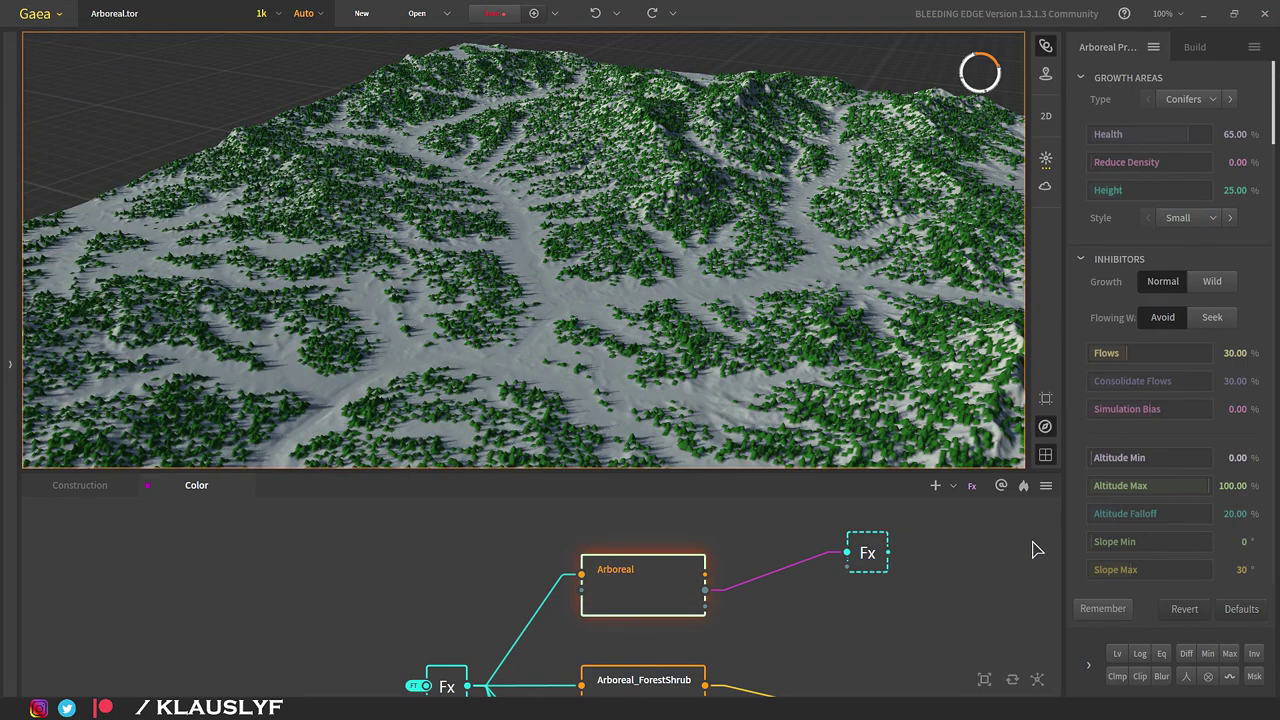
mouse_move(1131, 319)
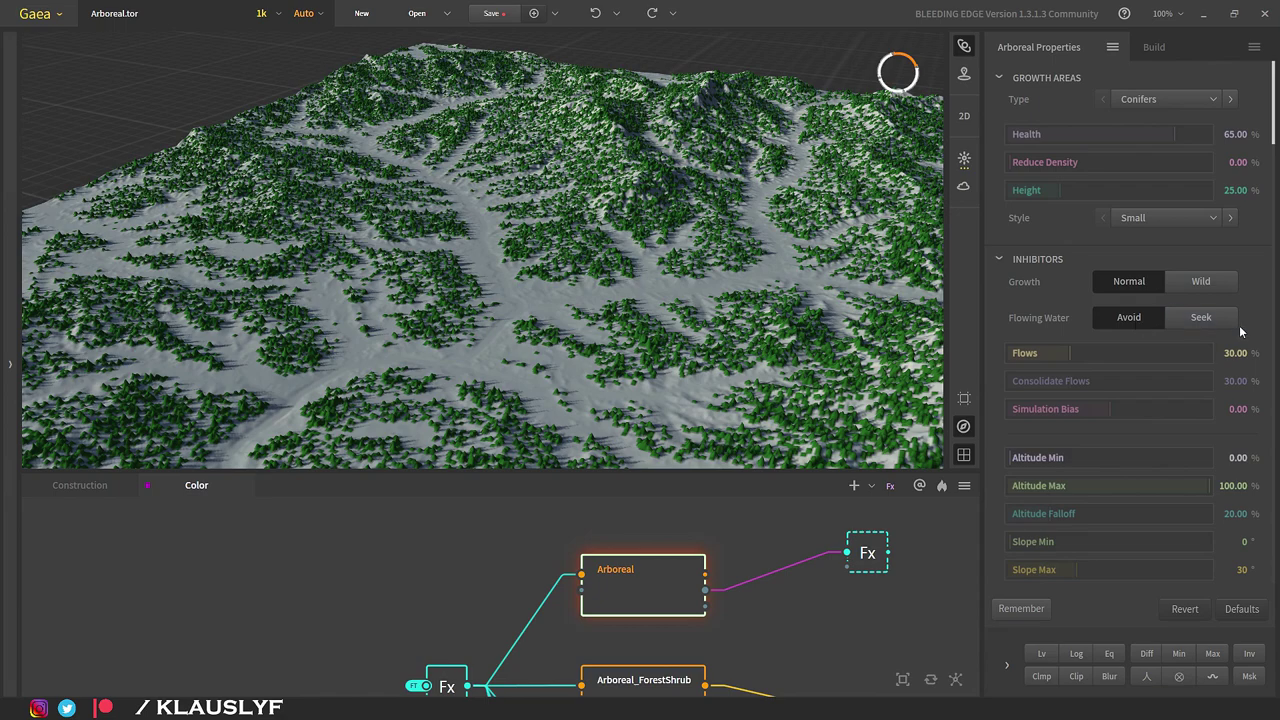
Set Flowing Water to Avoid with Flows at 77.18%, and Growth to Wild.
left_click(1205, 317)
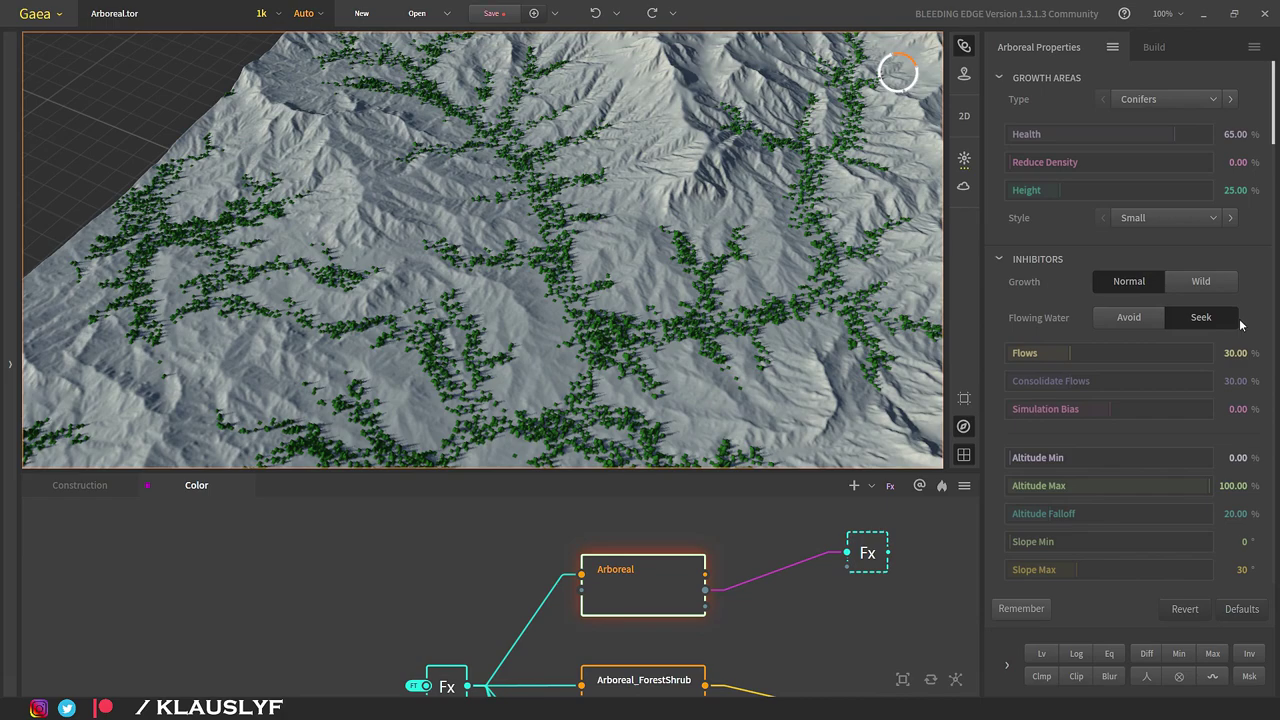
scroll(1050, 370, "down", 1)
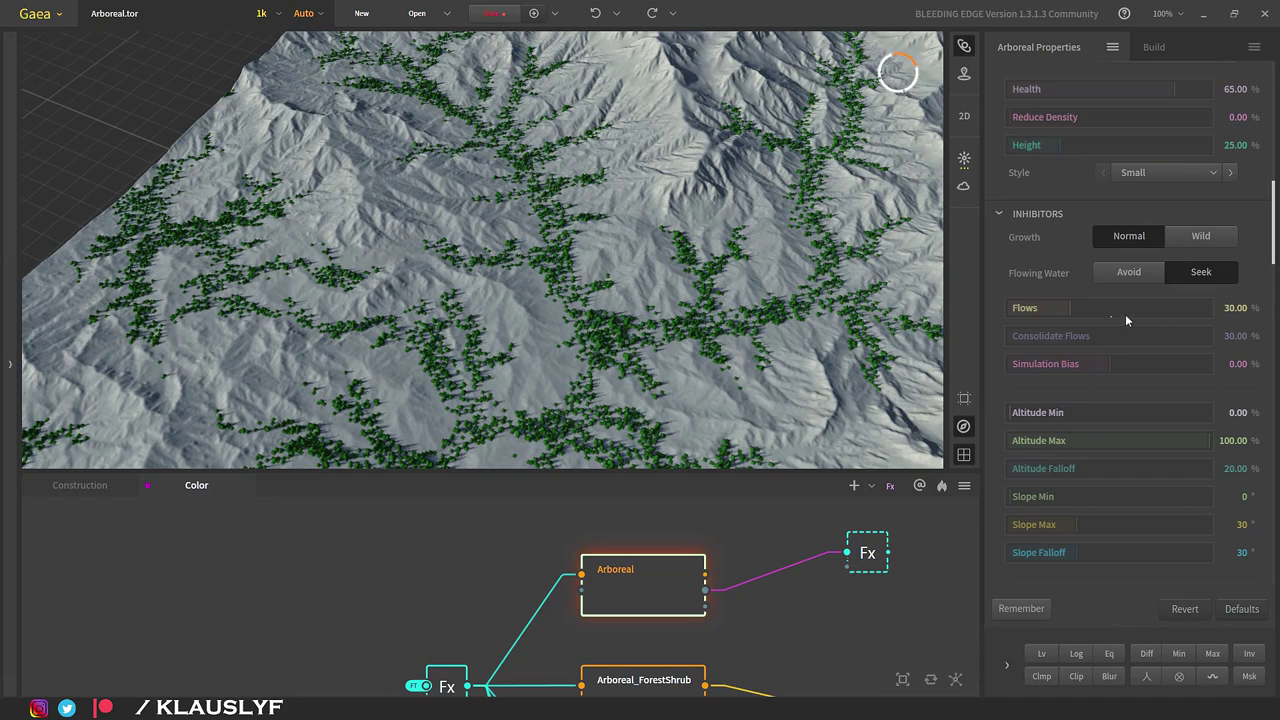
left_click_drag(1125, 314, 1130, 314)
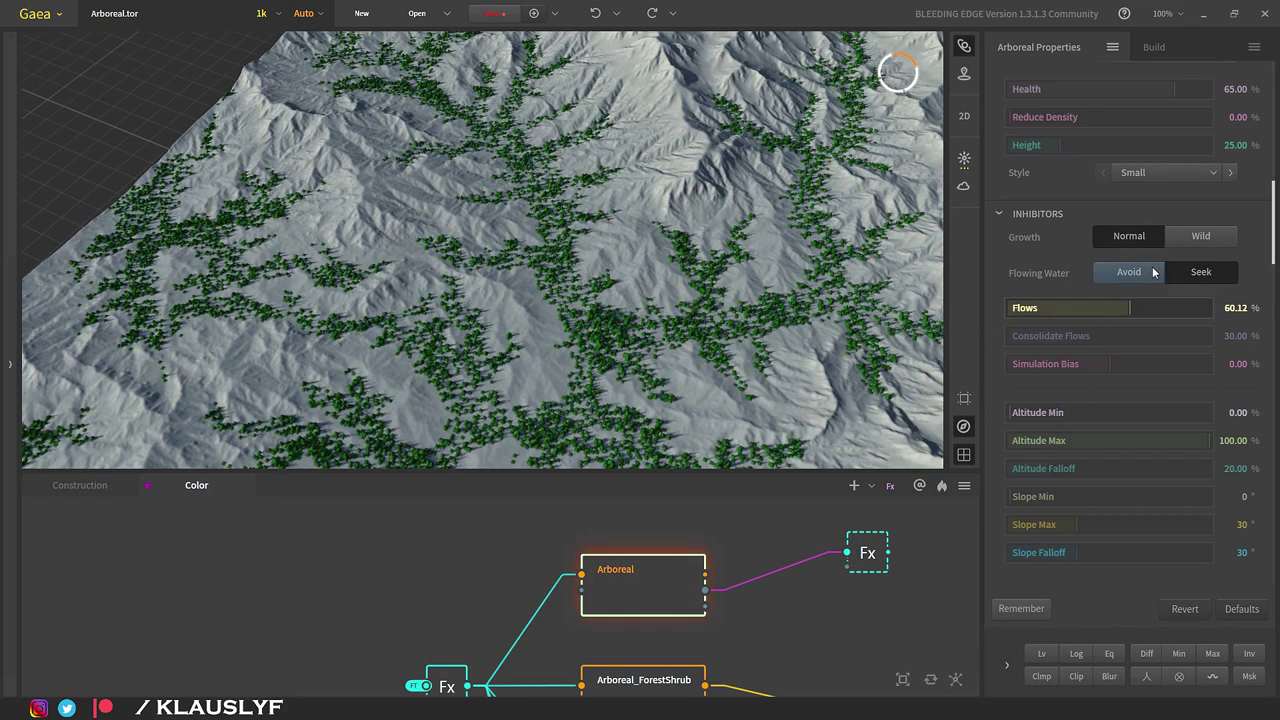
left_click(1112, 276)
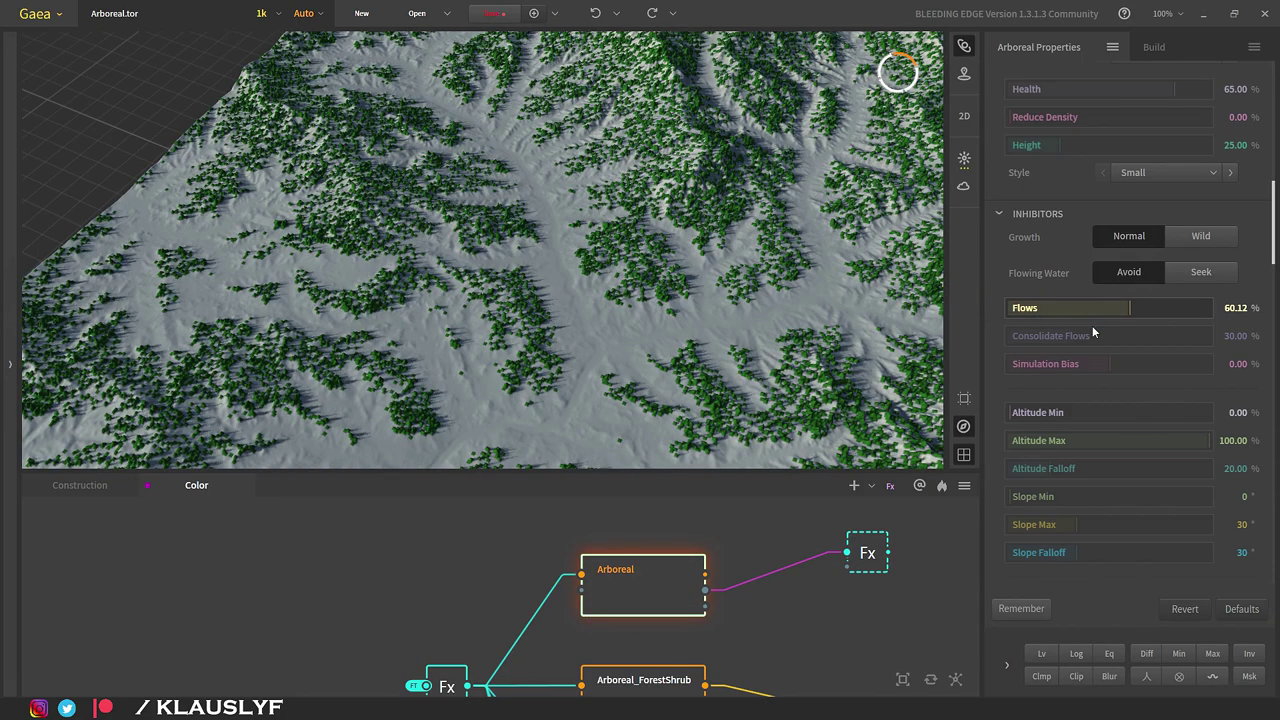
left_click(1164, 308)
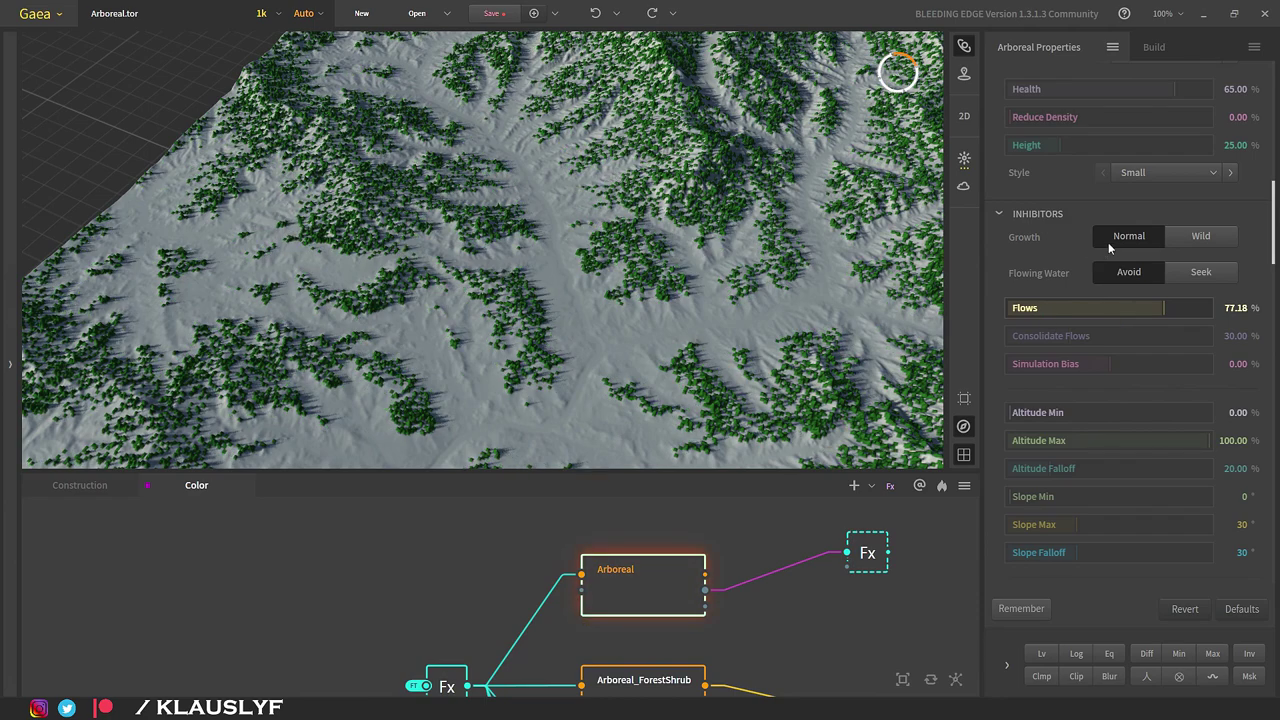
left_click(1218, 240)
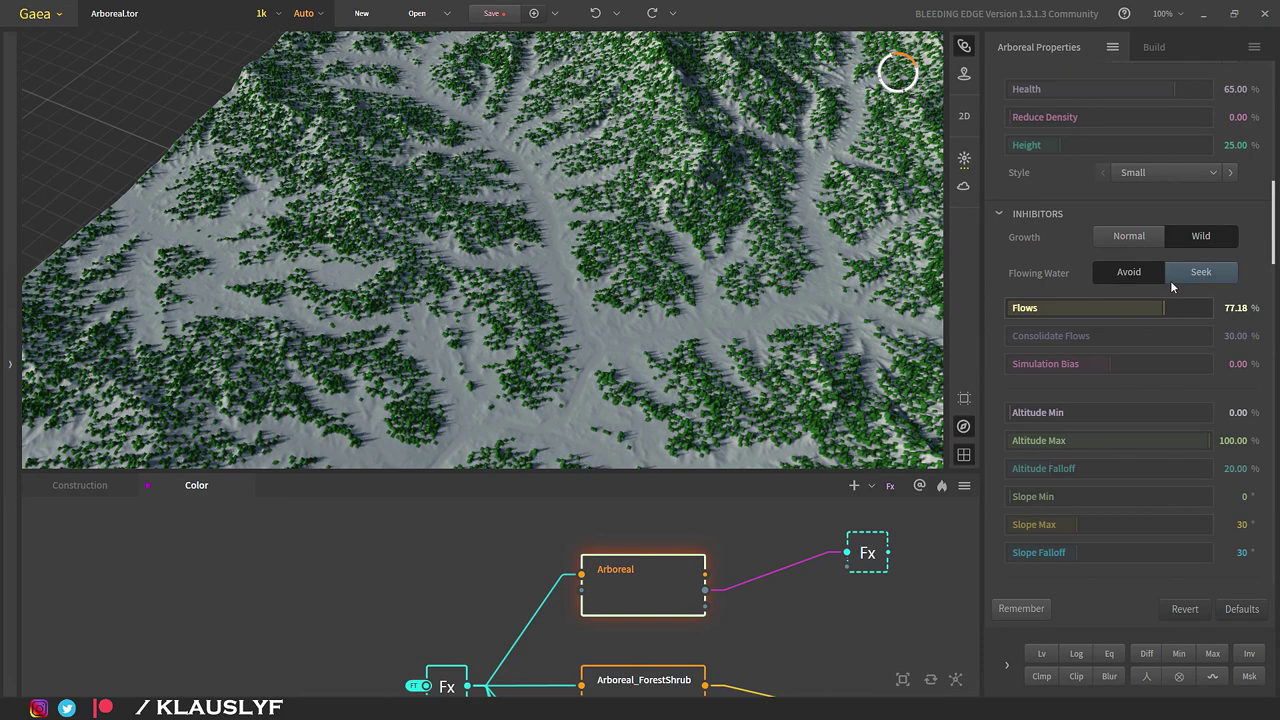
scroll(1075, 300, "down", 2)
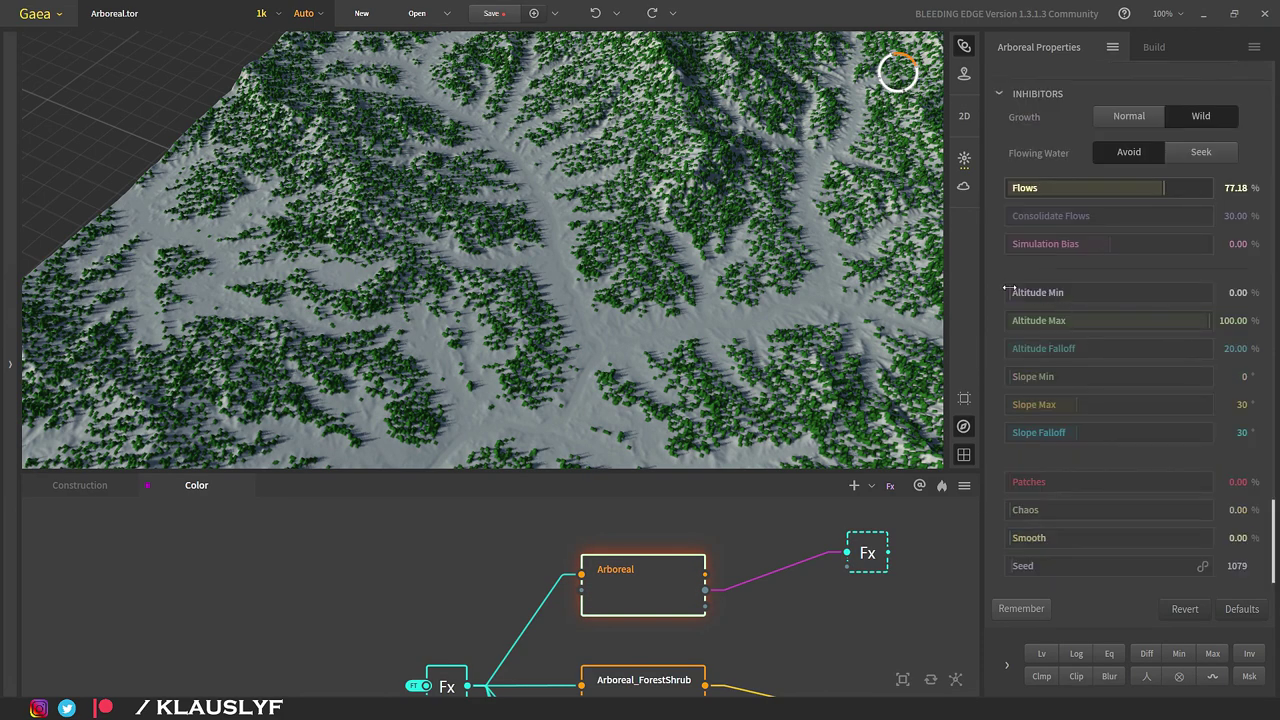
Lower Arboreal's Altitude Max to 9.62%, then raise it to 46.15%.
left_click_drag(654, 201, 680, 298)
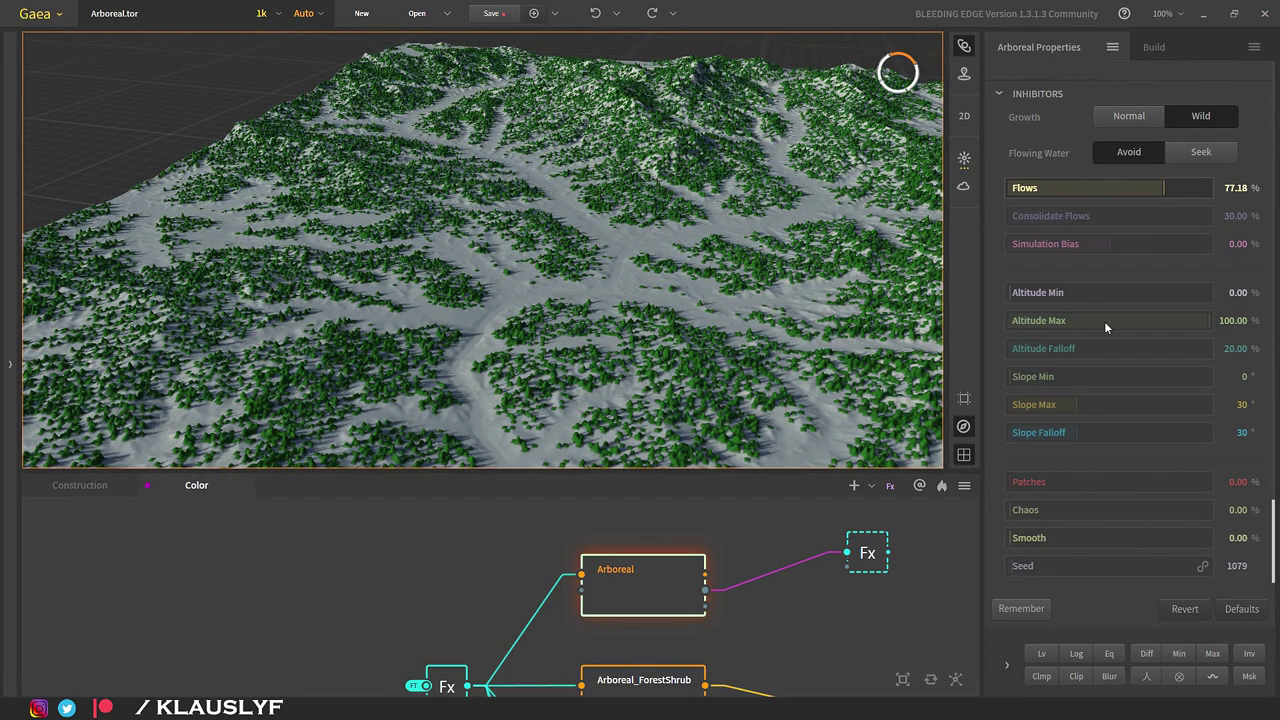
right_click(1139, 324)
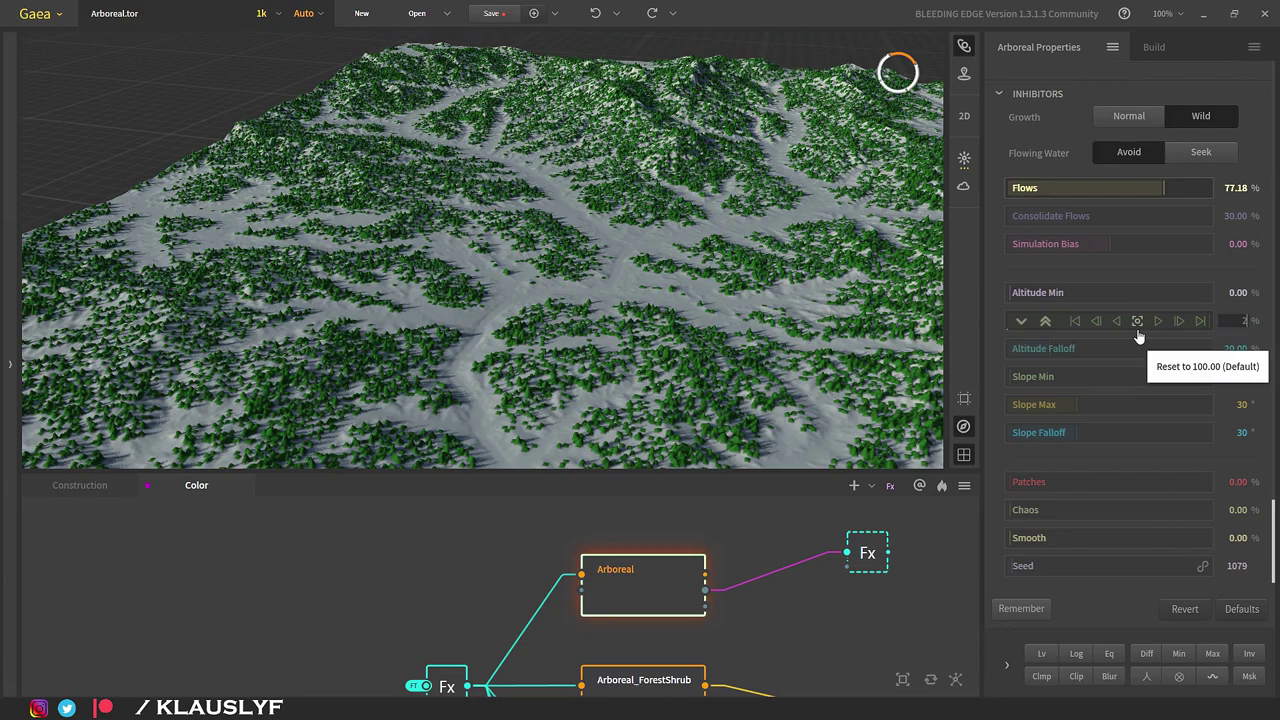
left_click(1137, 322)
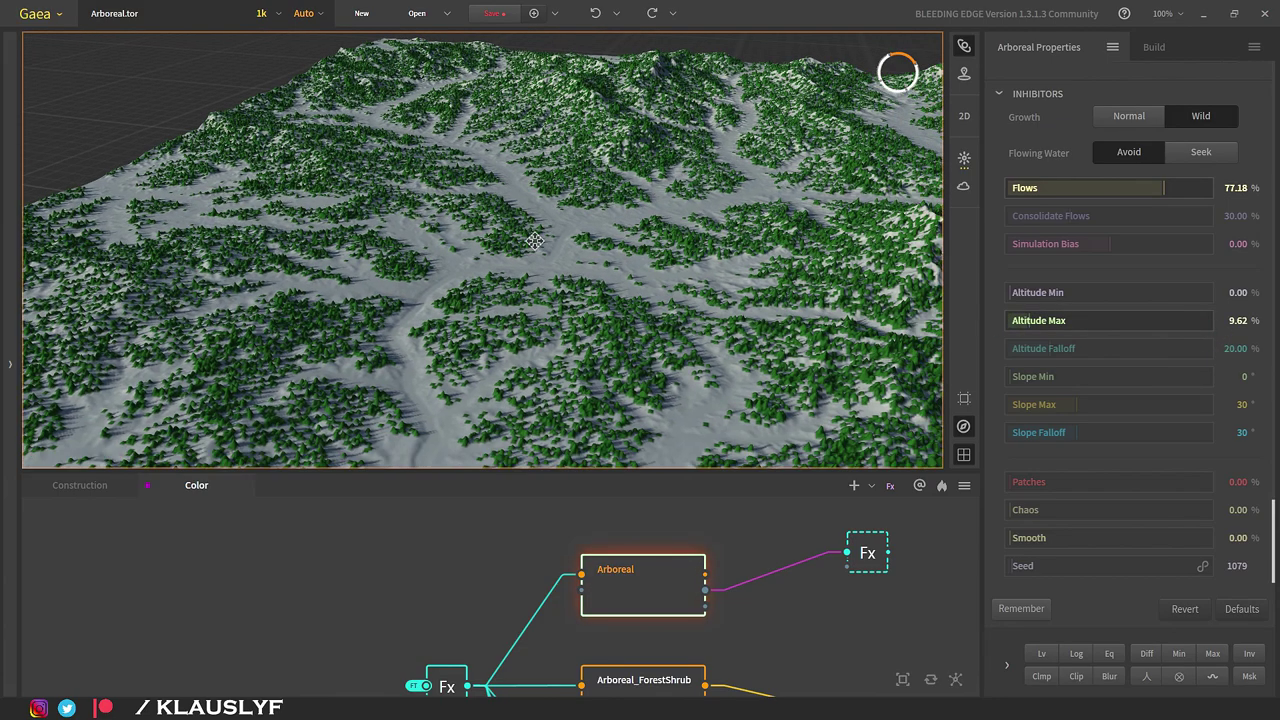
scroll(531, 243, "down", 3)
scroll(529, 240, "up", 4)
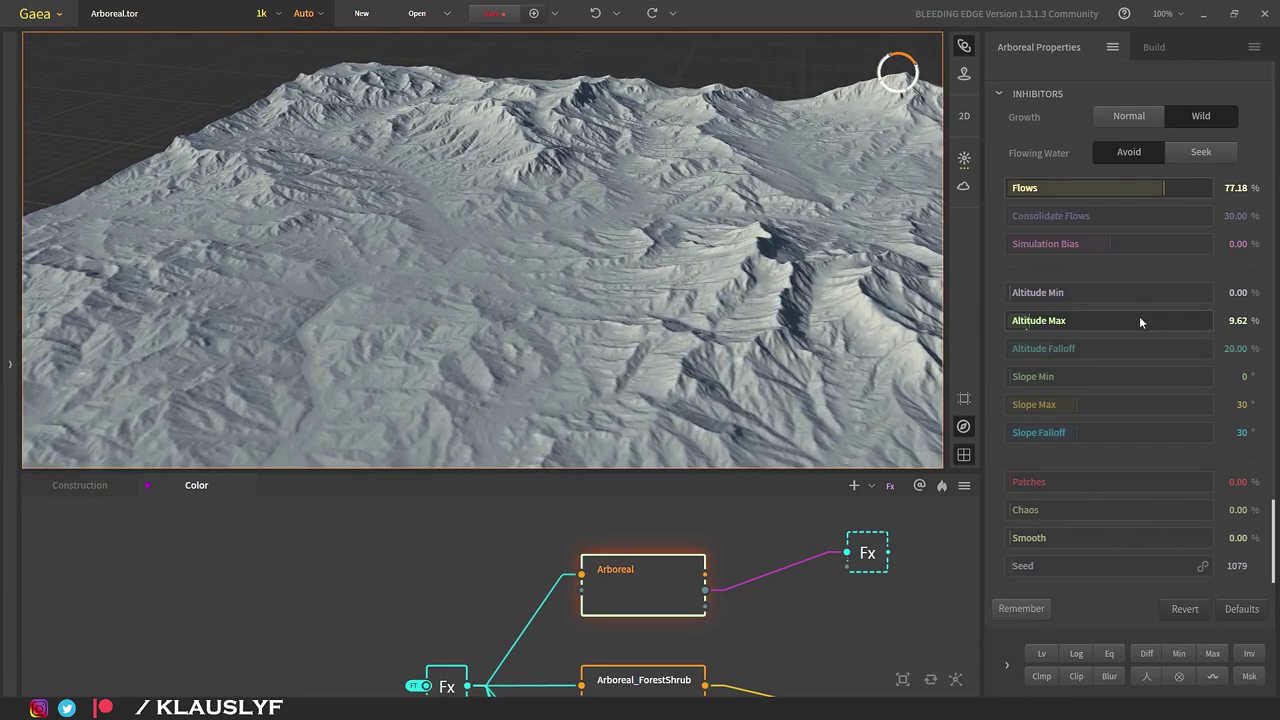
left_click(1101, 320)
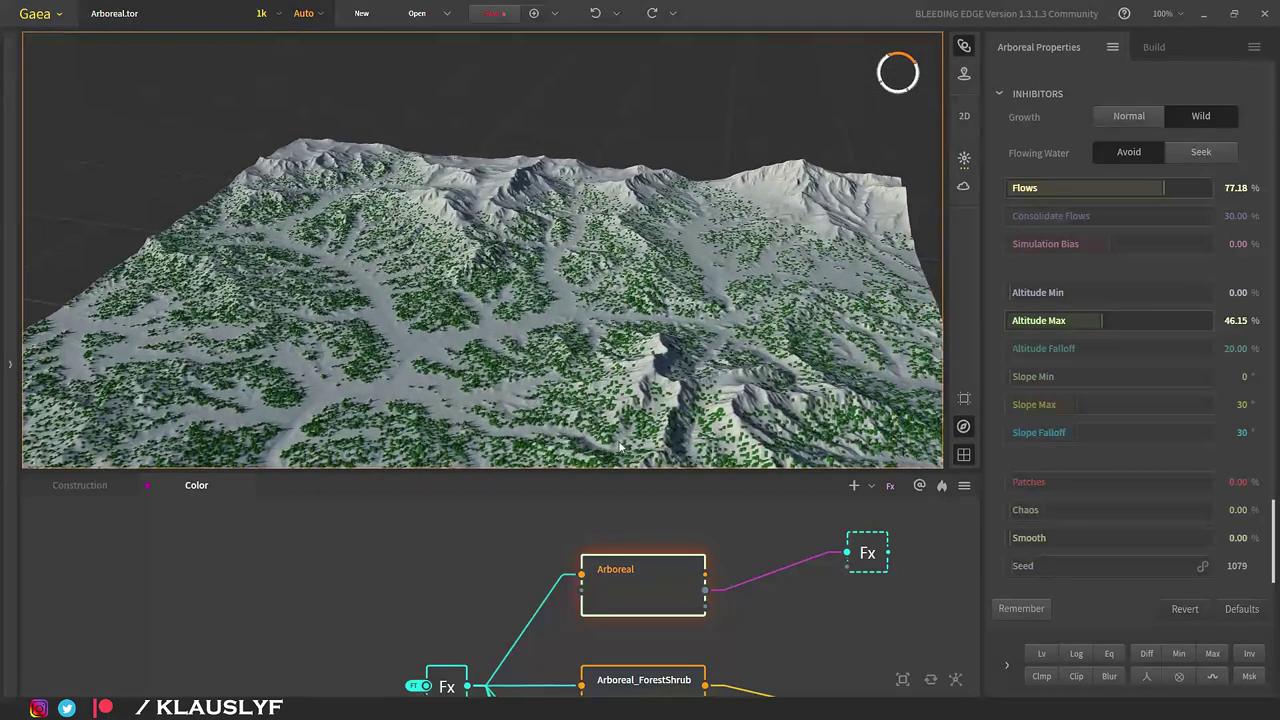
scroll(497, 300, "up", 2)
scroll(468, 276, "up", 2)
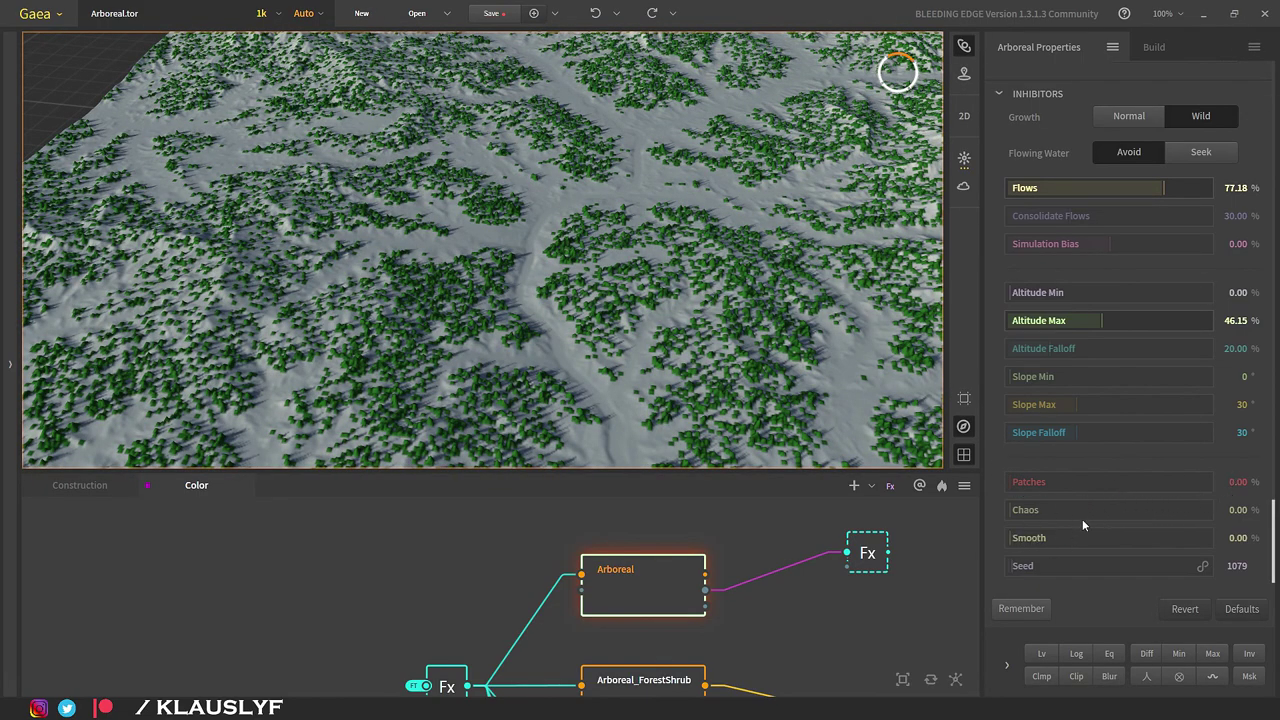
scroll(1174, 549, "up", 3)
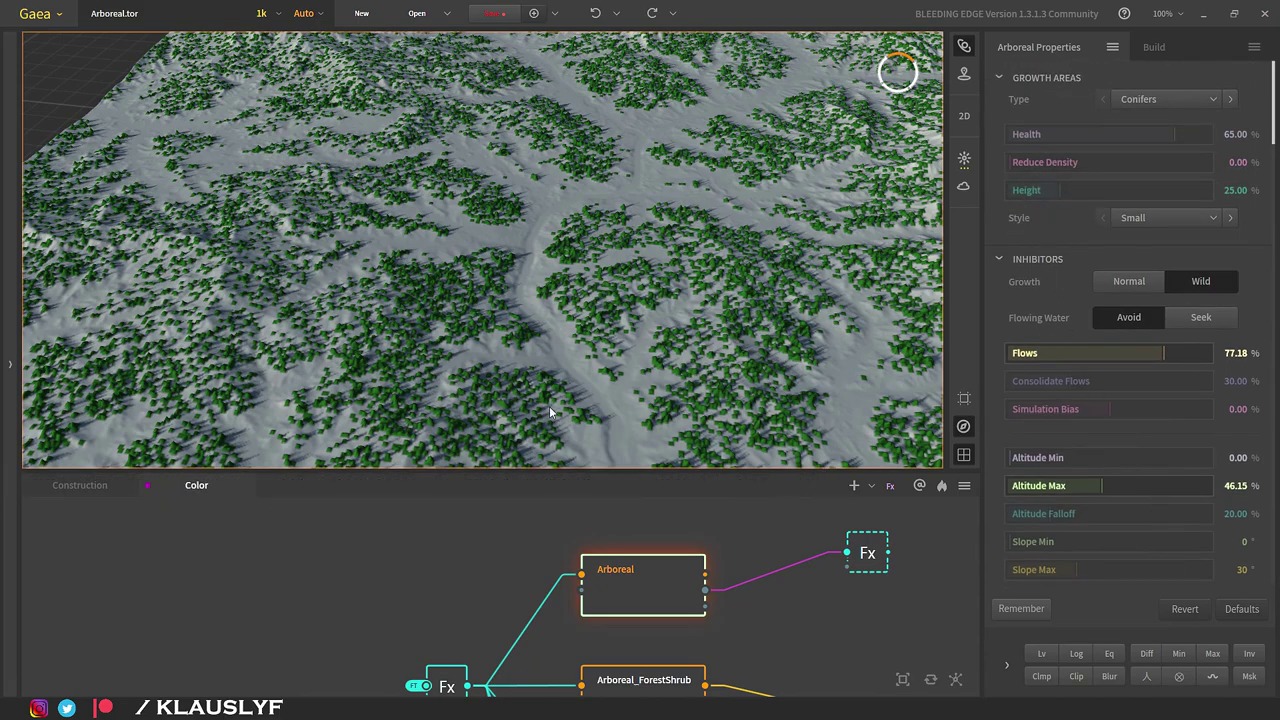
Raise the tree Height to 47.75% and Reduce Density to about 42%.
left_click_drag(549, 406, 566, 286)
scroll(566, 286, "down", 3)
left_click_drag(1046, 197, 1070, 200)
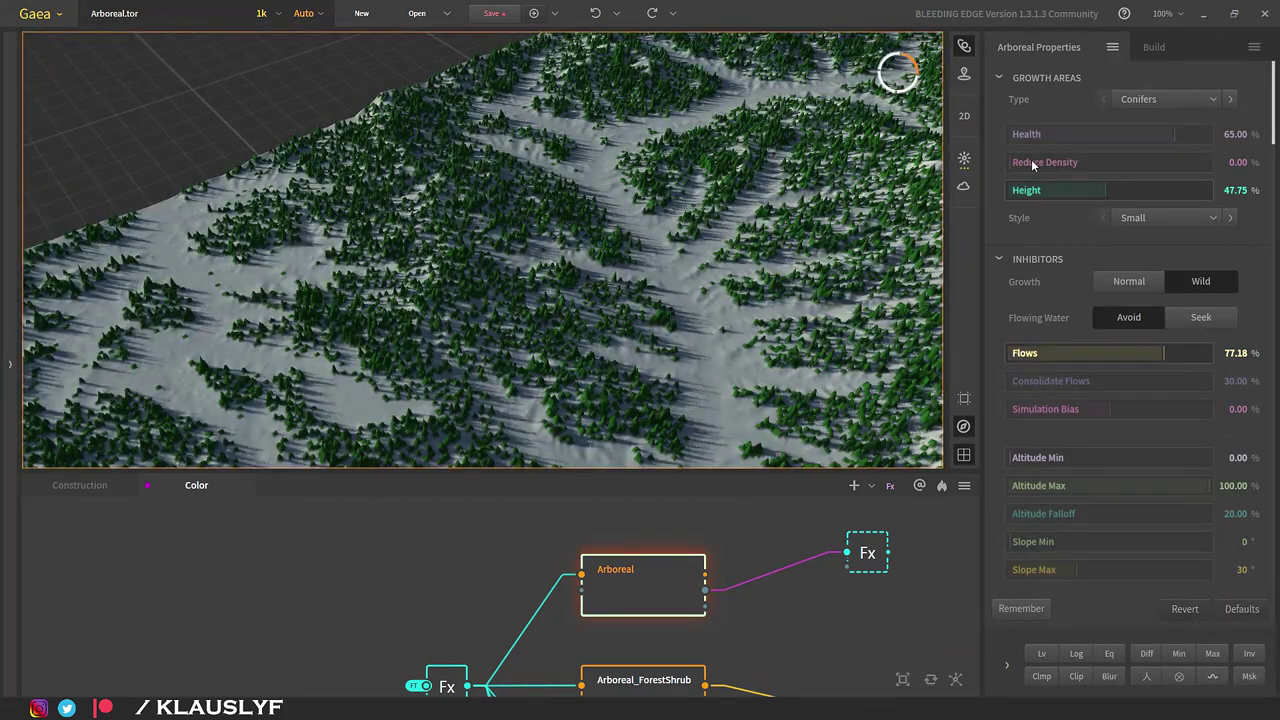
left_click(1031, 160)
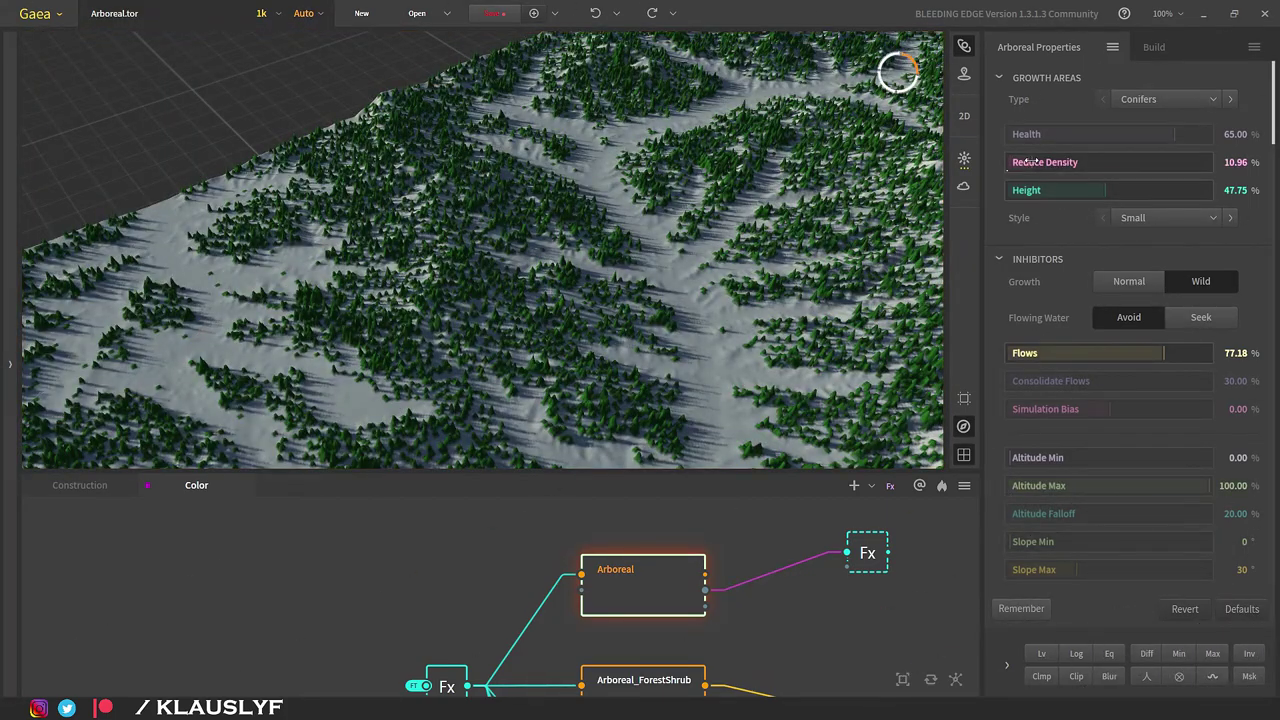
left_click(1096, 166)
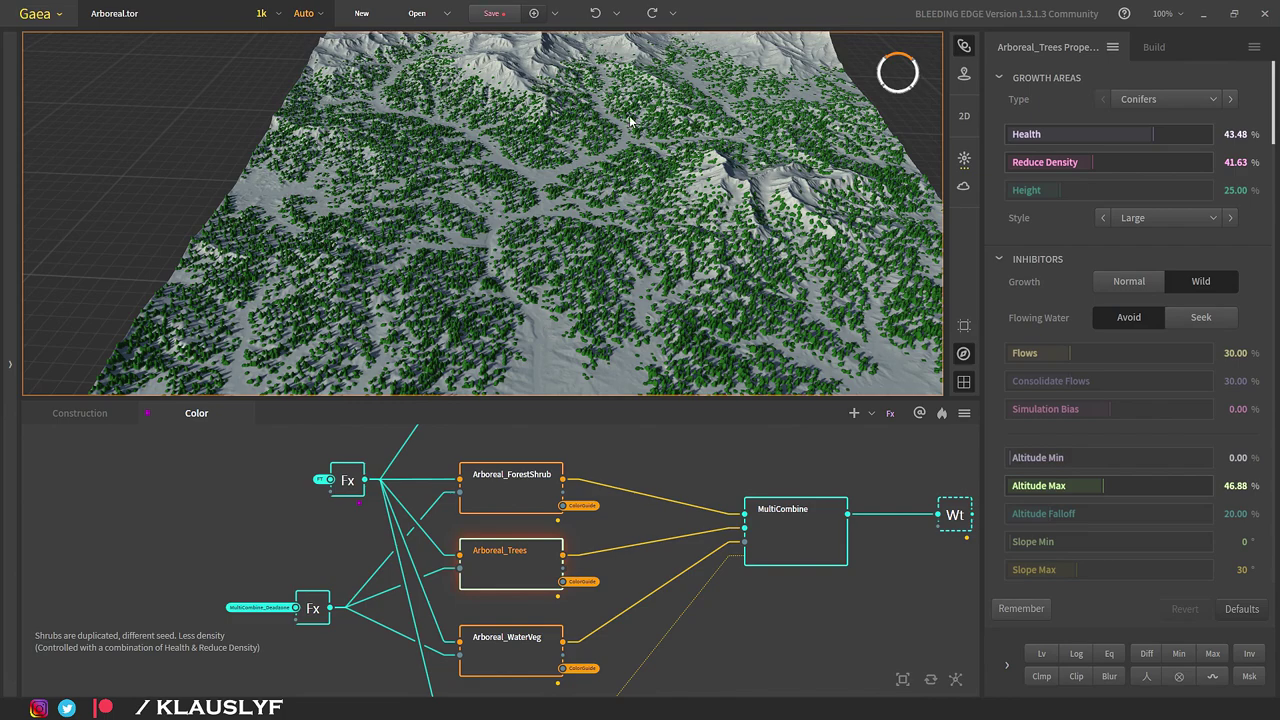
Select Arboreal_ForestShrub, view its shrubs close up, and bring up the Style choices.
left_click(509, 511)
left_click_drag(616, 388, 532, 298)
scroll(428, 257, "down", 3)
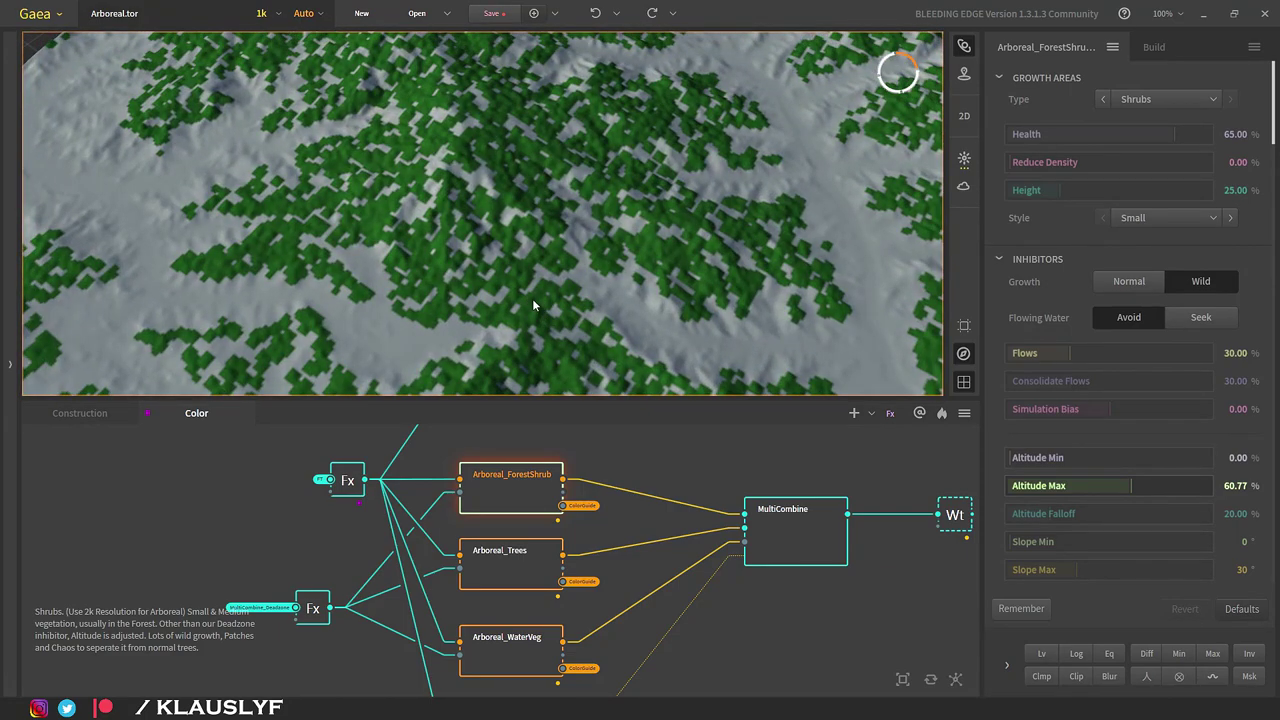
left_click_drag(532, 298, 792, 374)
scroll(477, 234, "up", 5)
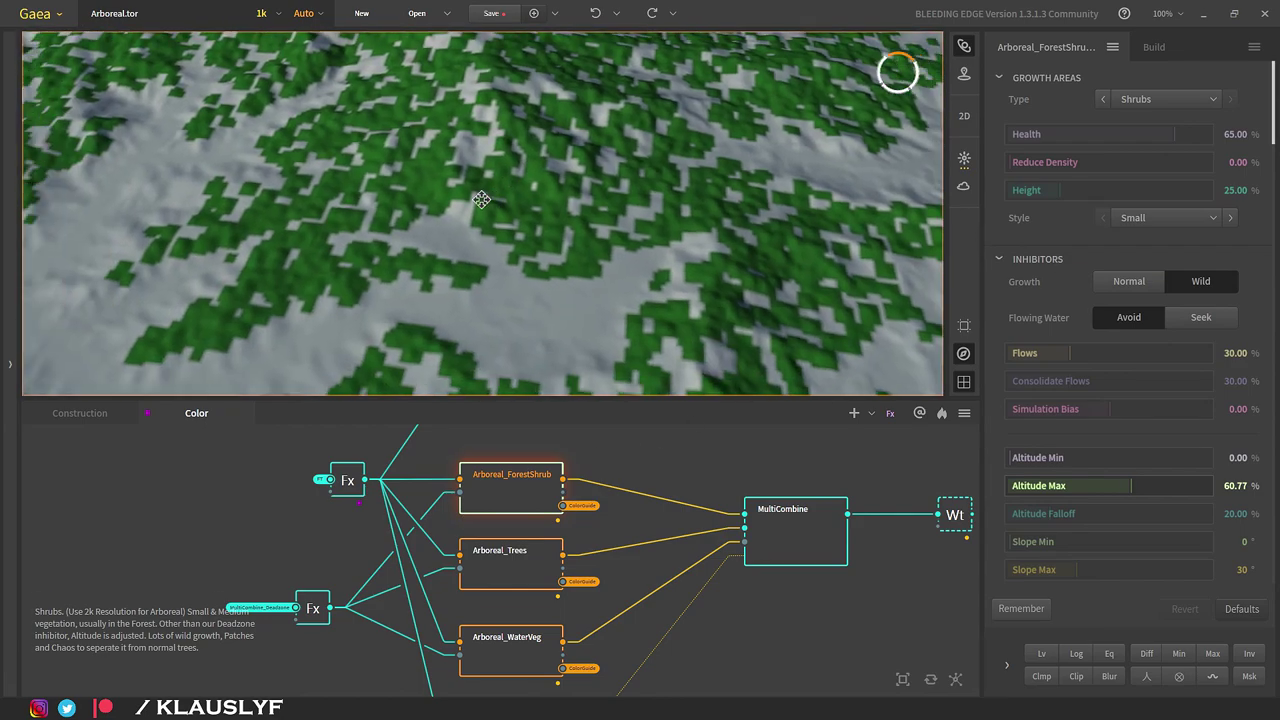
left_click_drag(477, 234, 478, 260)
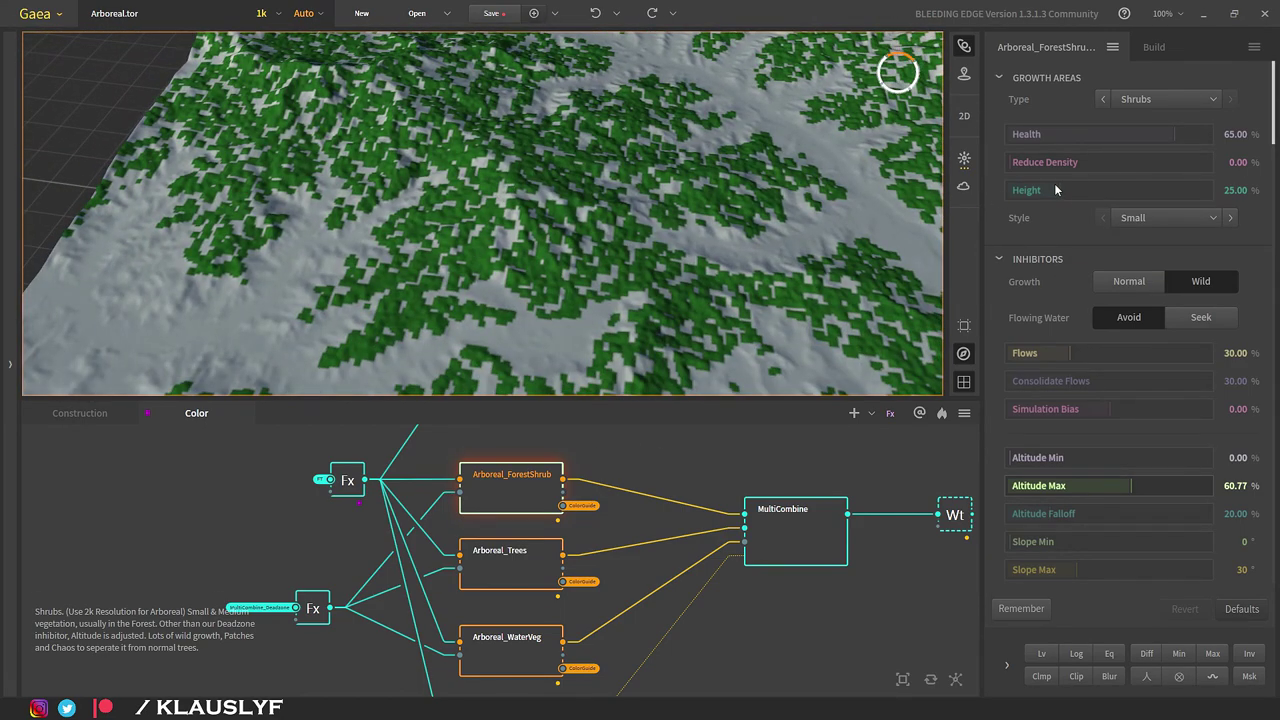
left_click(1174, 218)
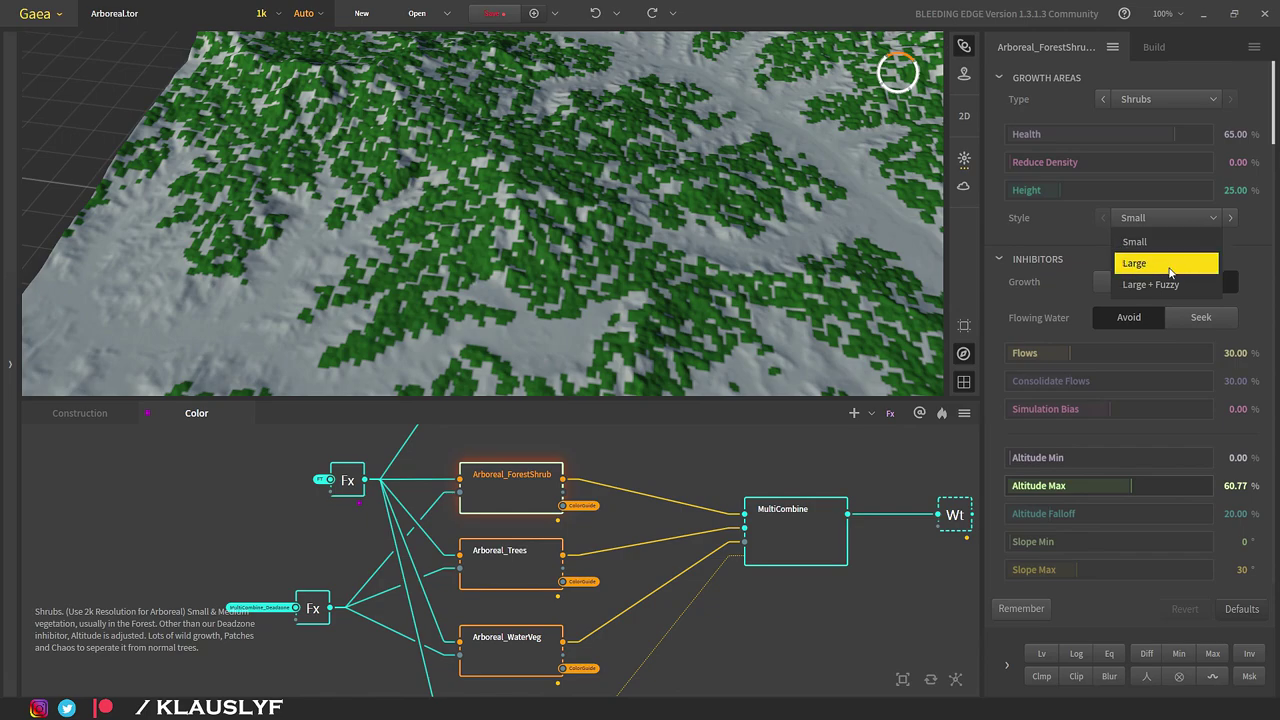
Change the shrub Style to Large, then to Large + Fuzzy, and inspect the terrain.
left_click(1168, 264)
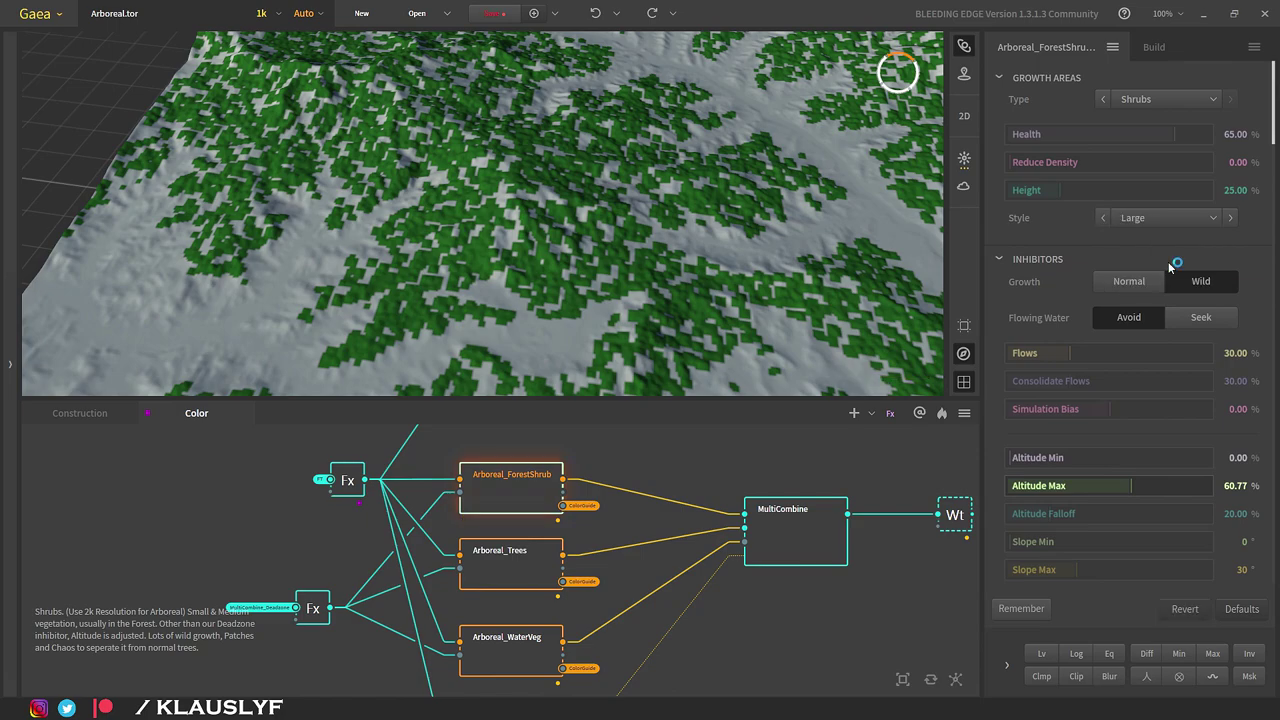
left_click(1153, 218)
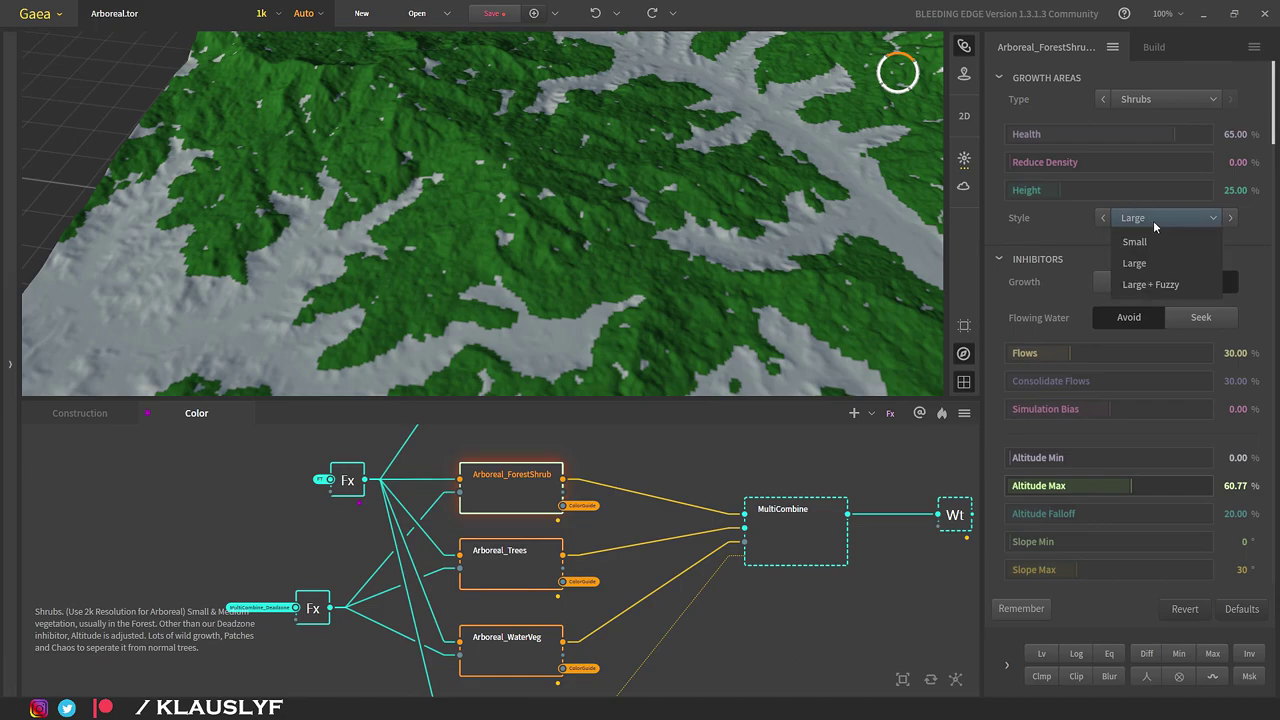
left_click(1168, 281)
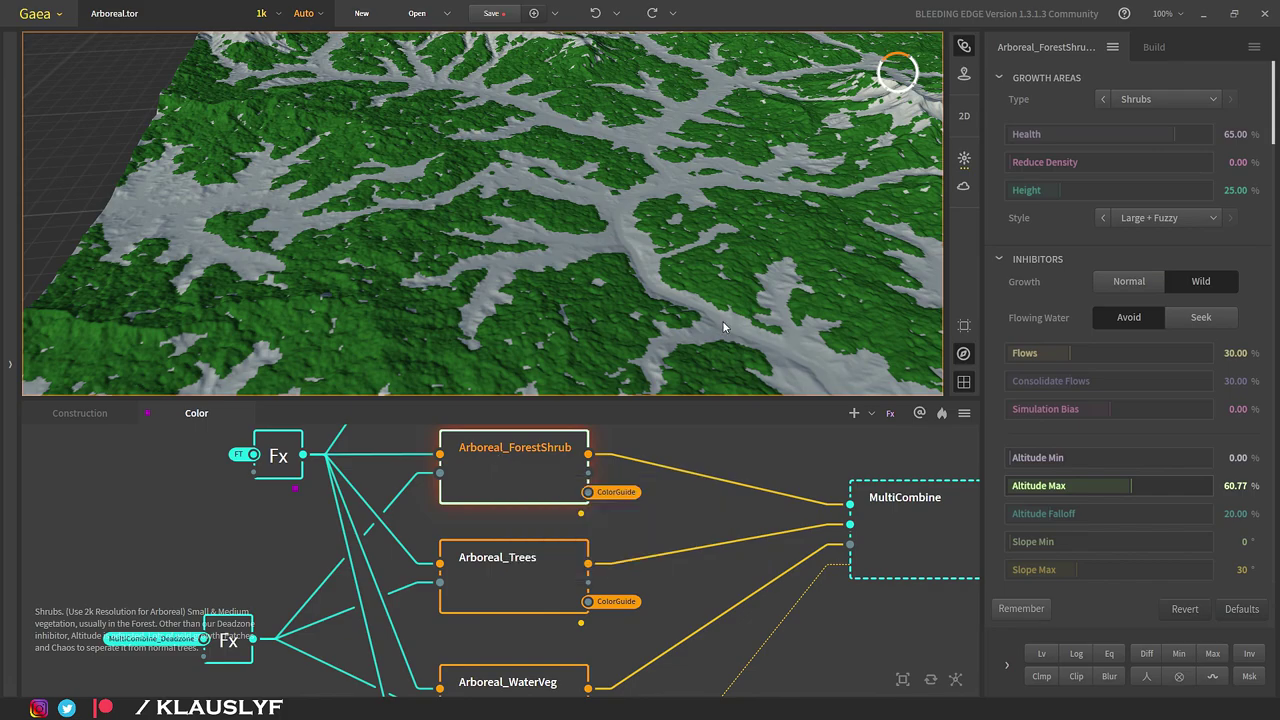
left_click_drag(470, 250, 481, 207)
scroll(476, 205, "up", 2)
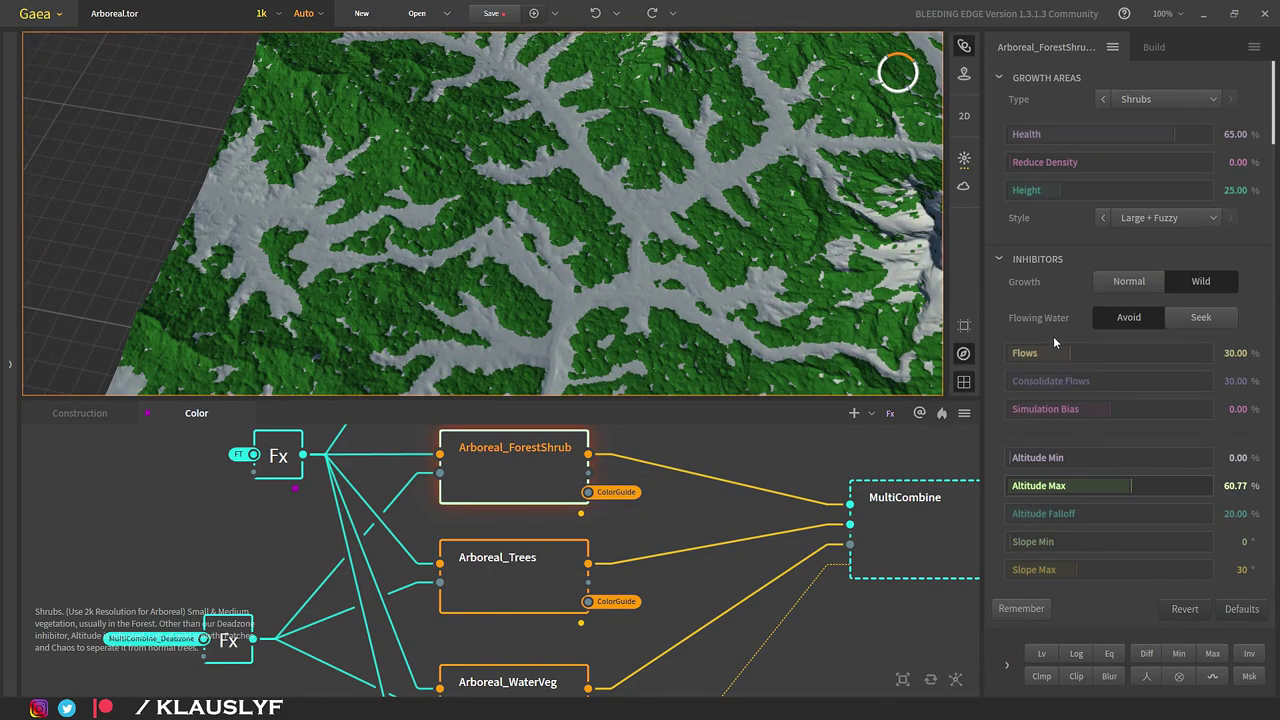
scroll(1156, 539, "down", 4)
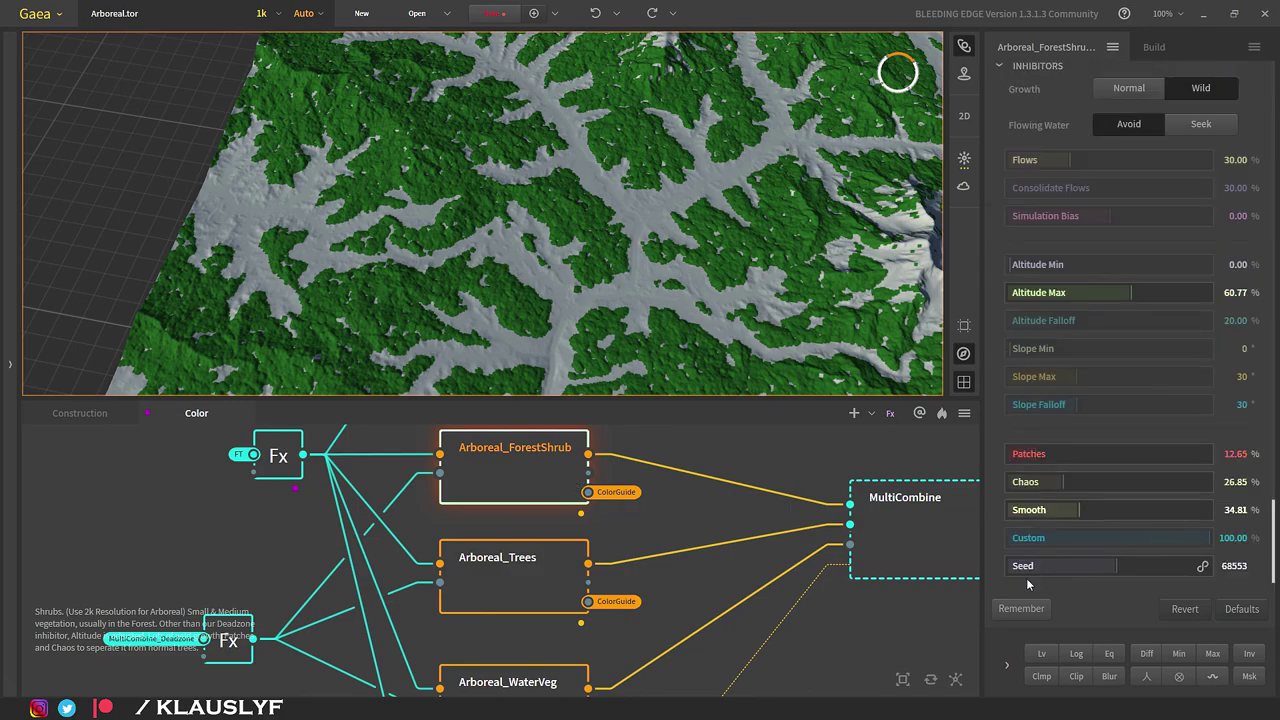
scroll(1142, 532, "up", 4)
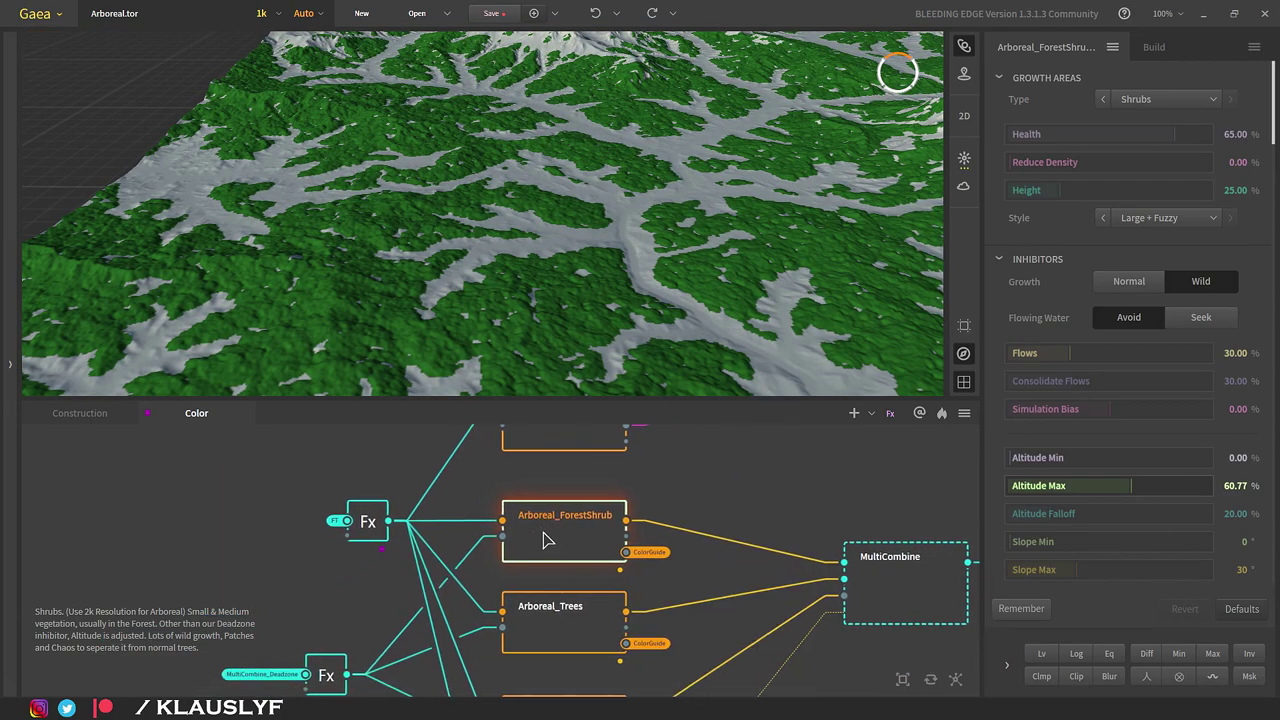
Zoom the graph to the Fx node fed by MultiCombine_Deadzone and preview its mask.
scroll(475, 556, "down", 3)
scroll(507, 462, "up", 6)
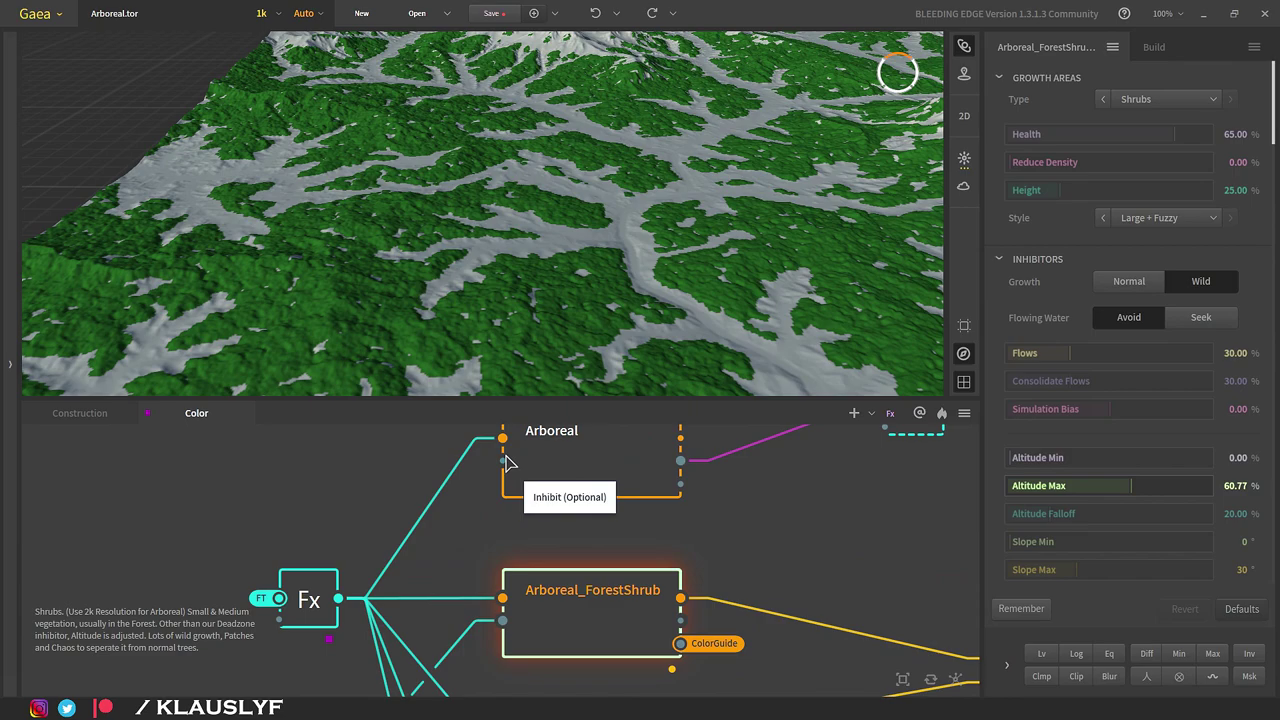
scroll(507, 462, "down", 4)
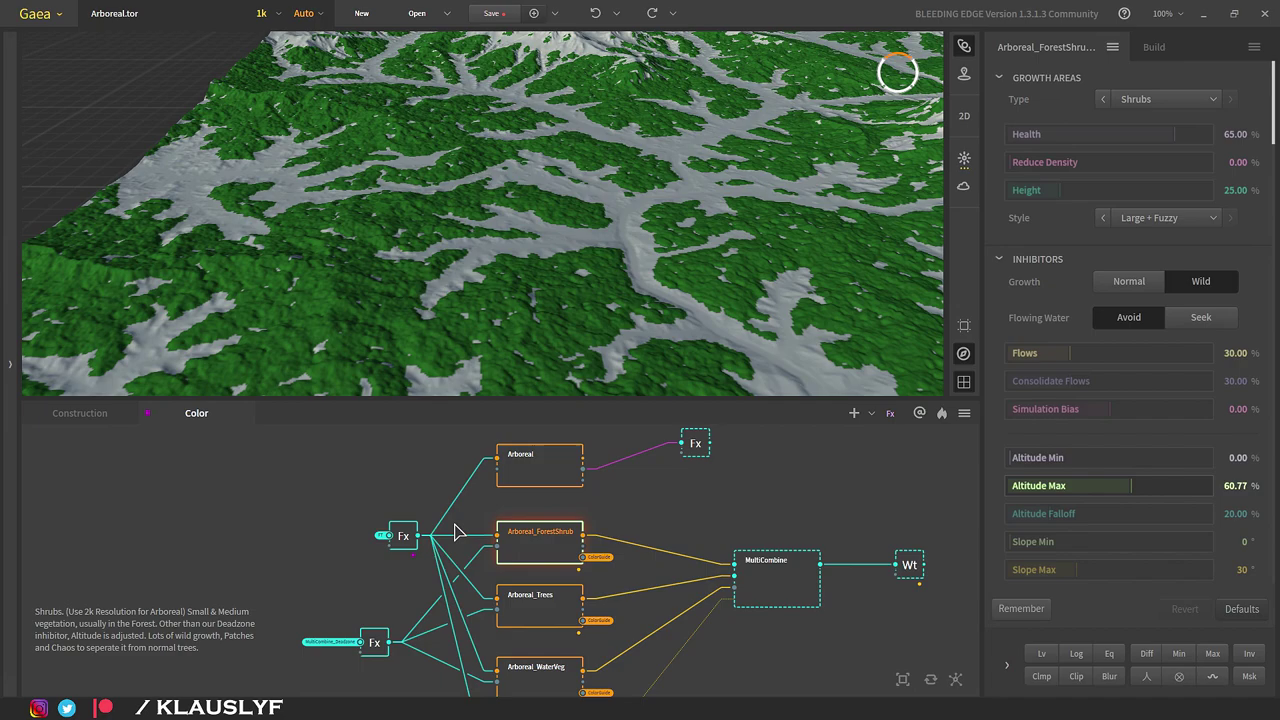
scroll(392, 640, "up", 2)
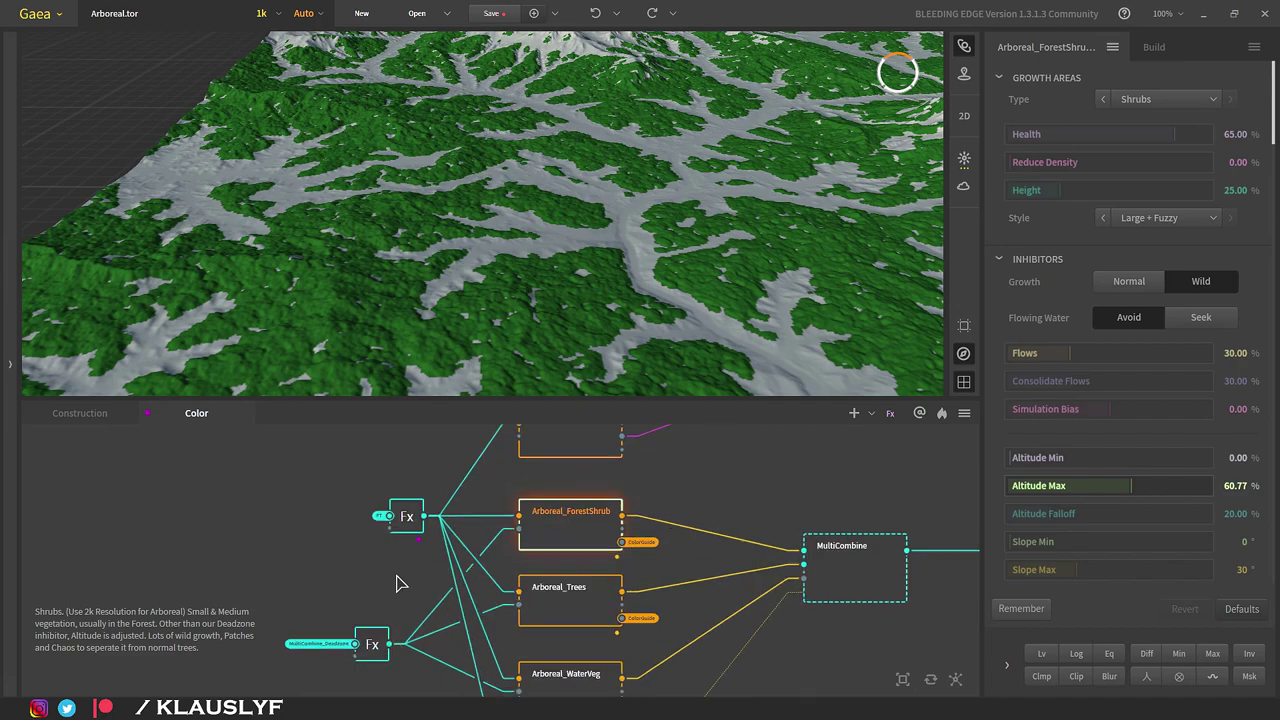
scroll(432, 545, "up", 2)
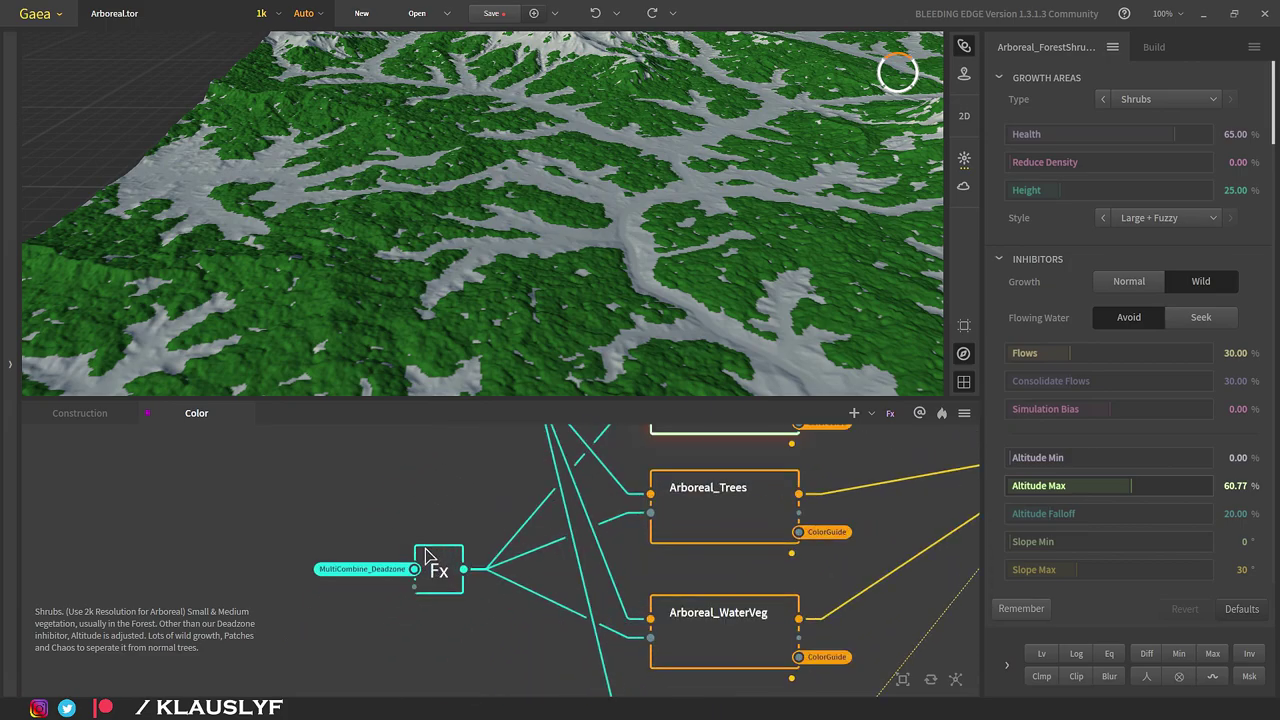
scroll(430, 555, "down", 3)
scroll(490, 562, "up", 4)
left_click(420, 560)
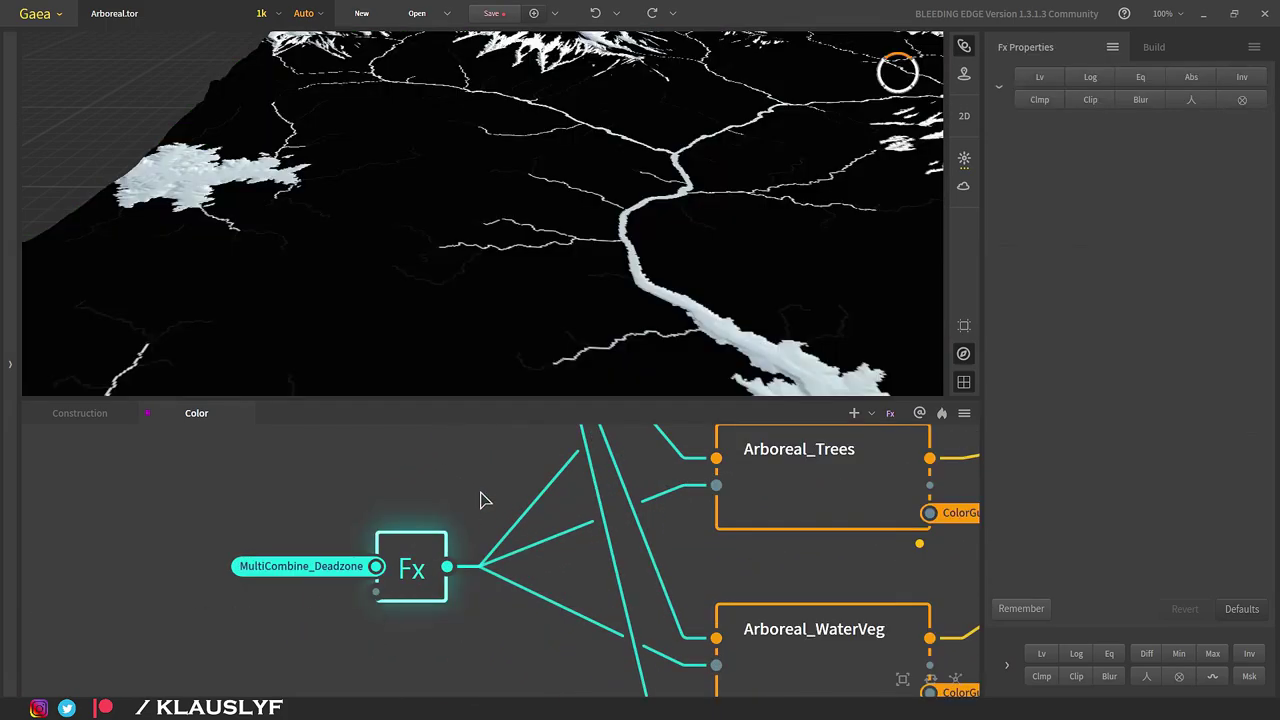
scroll(623, 220, "down", 5)
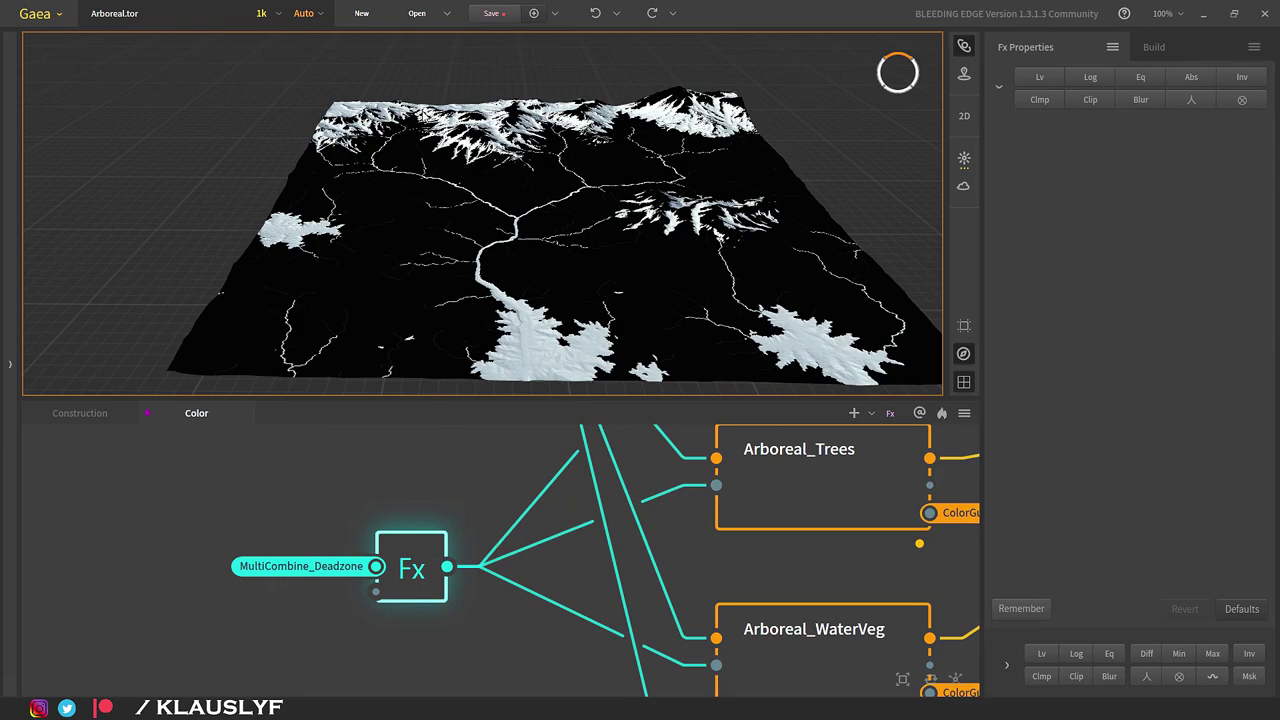
scroll(648, 533, "down", 4)
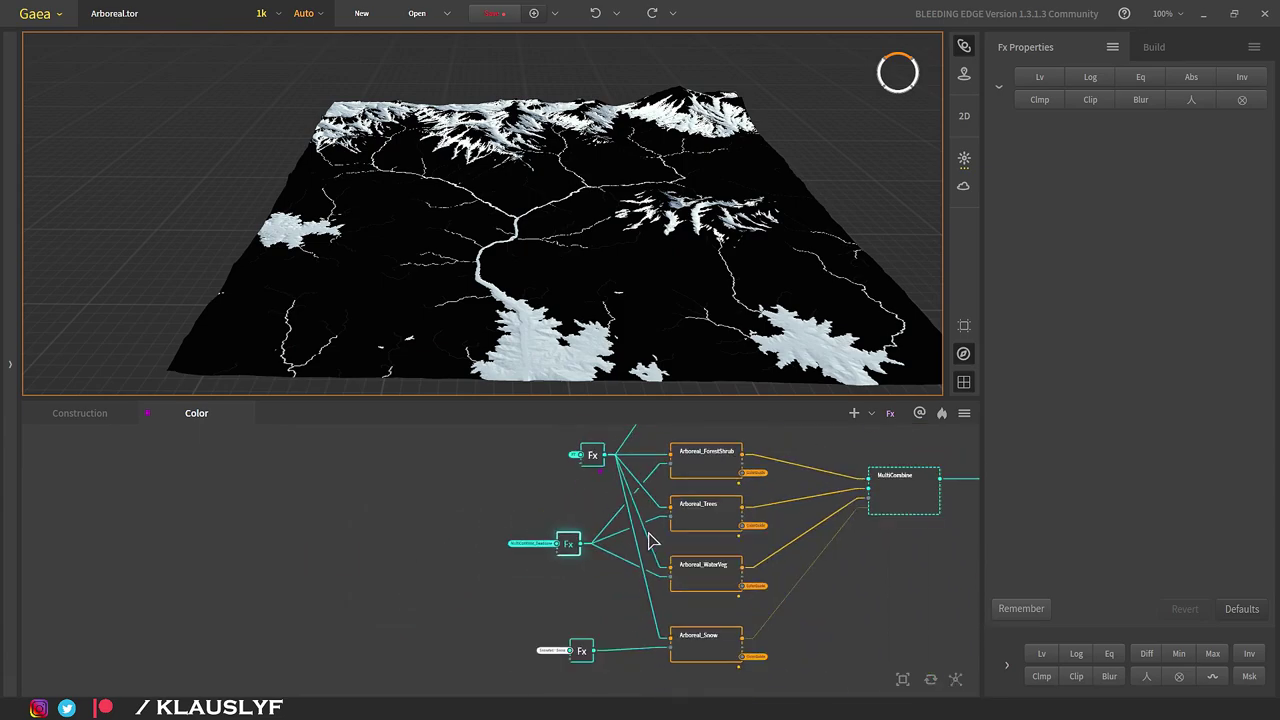
Preview the Arboreal_Trees result and its settings.
scroll(700, 515, "up", 3)
left_click(700, 516)
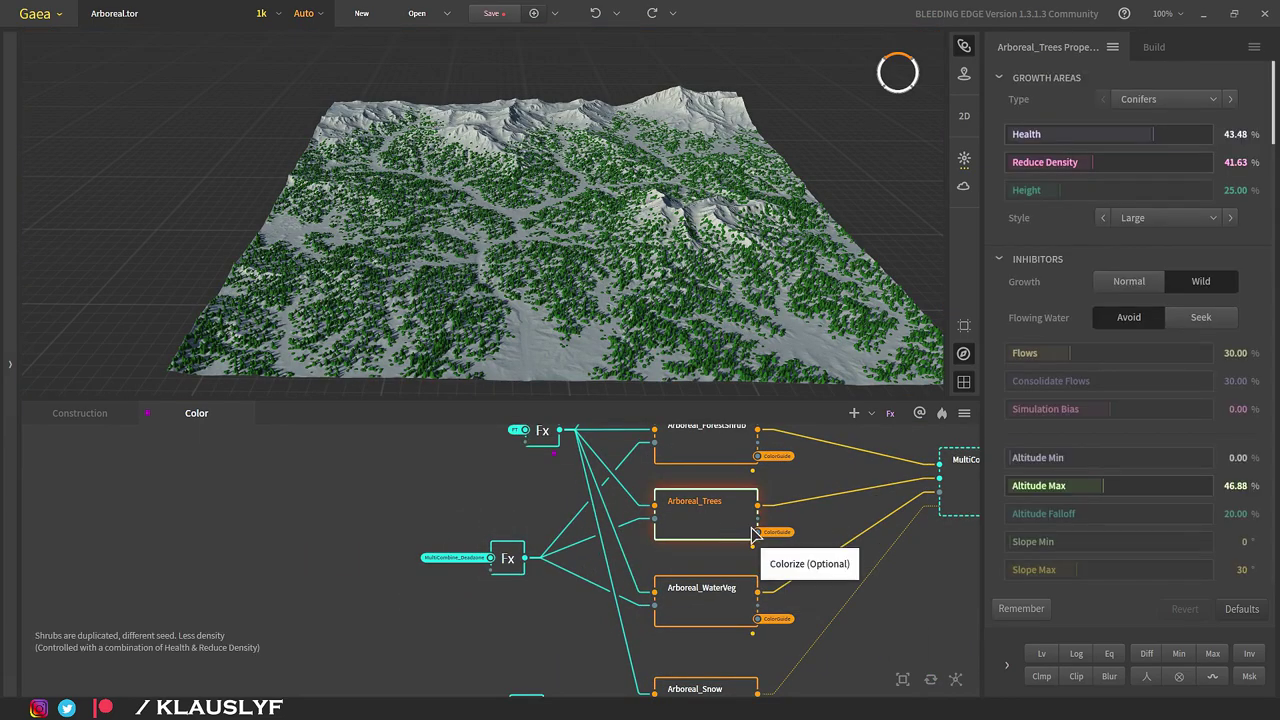
scroll(645, 625, "down", 1)
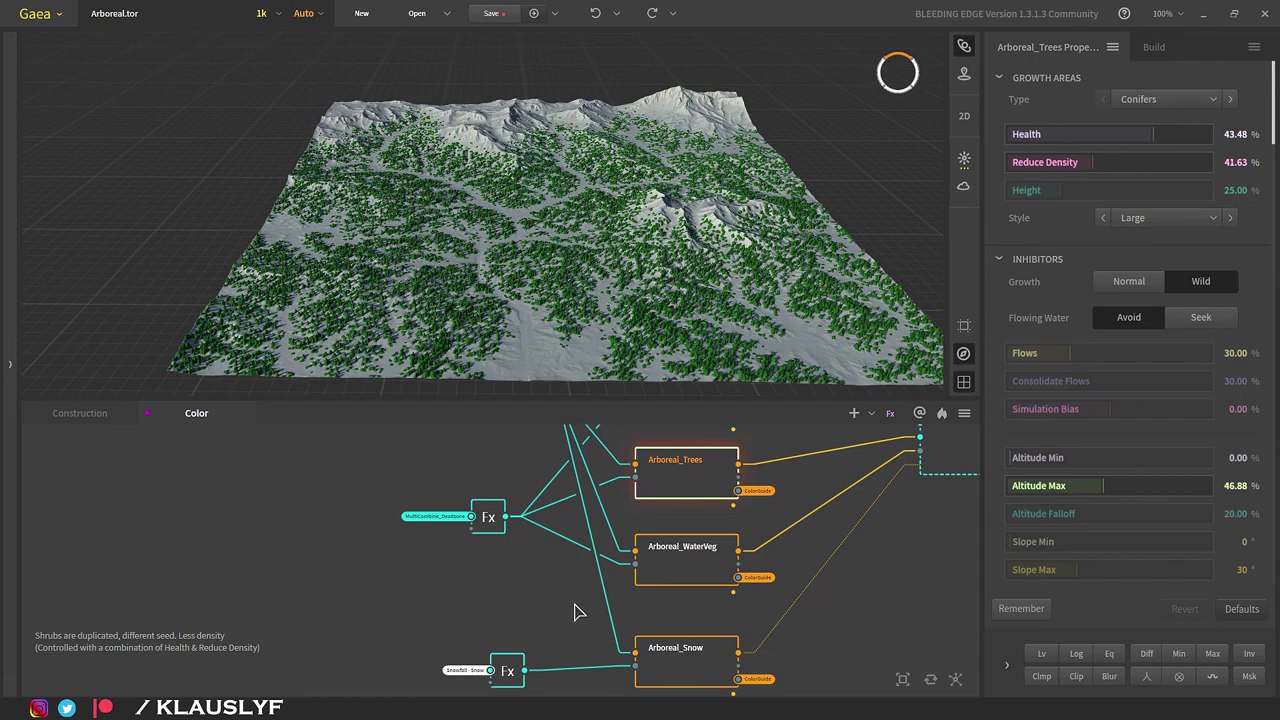
Compare the Snowfall Fx mask with Inv off, then restore the inverted snow mask.
left_click(518, 668)
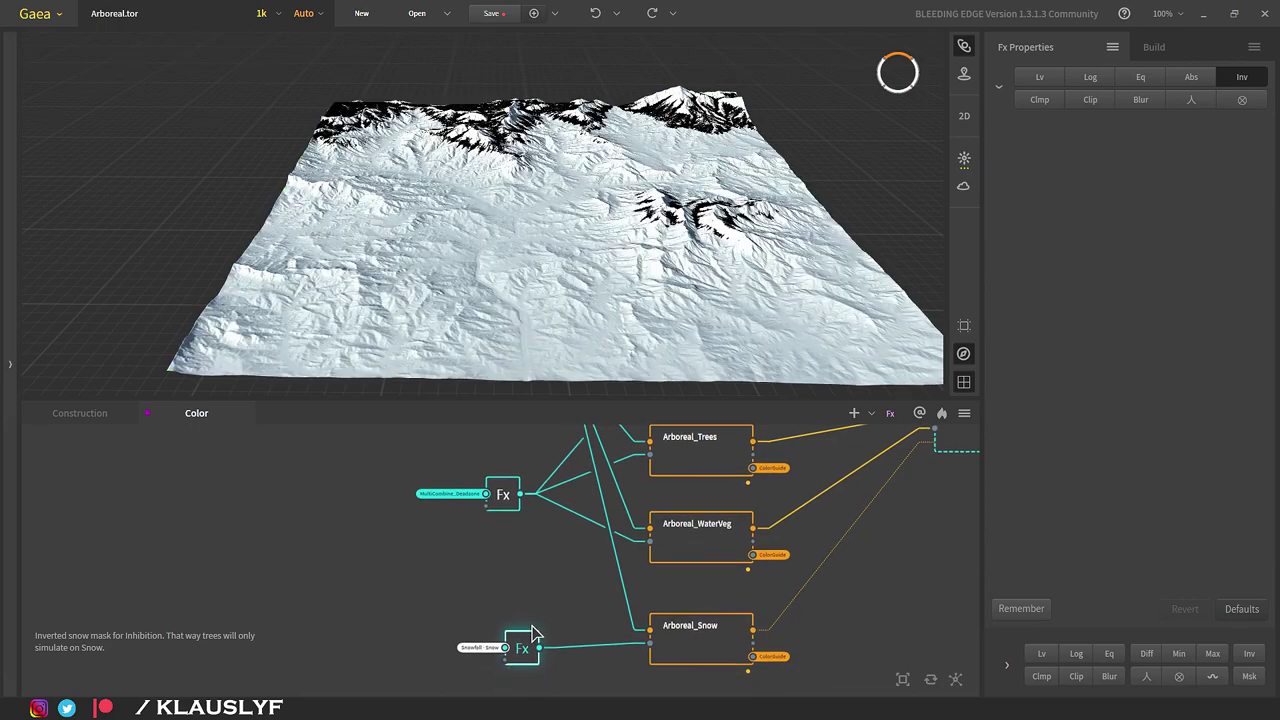
left_click(1247, 81)
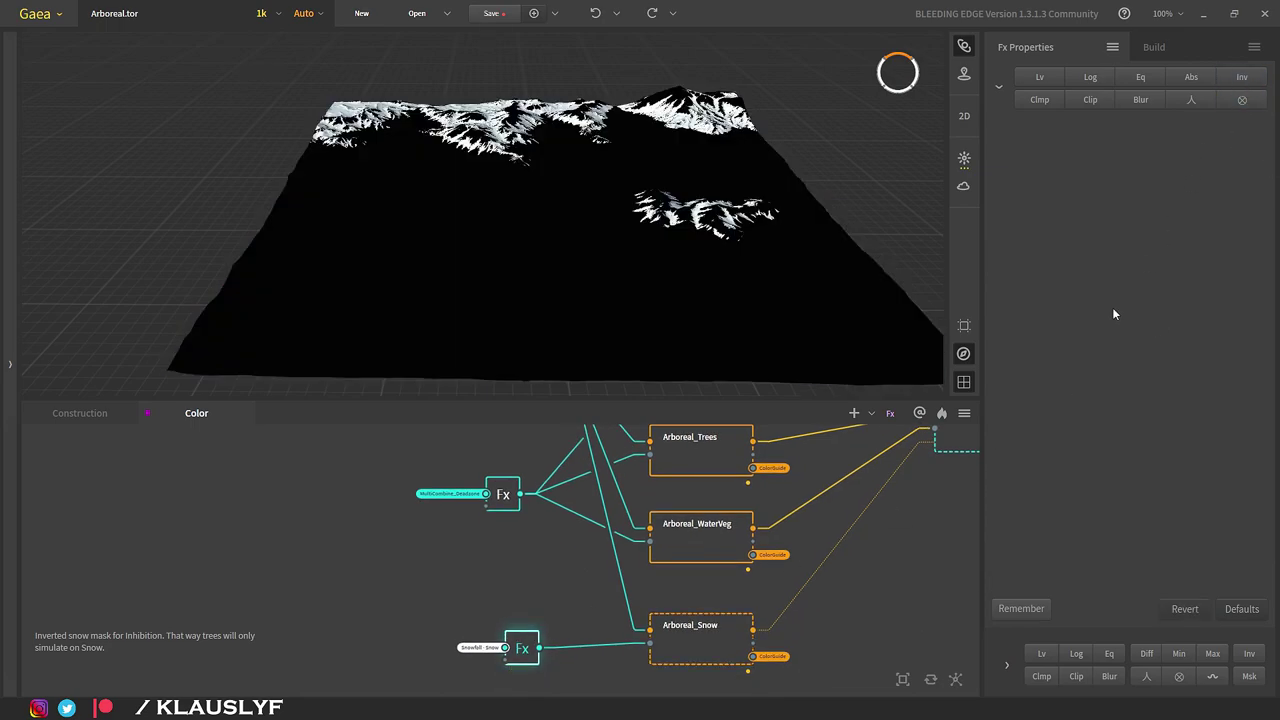
left_click(1237, 82)
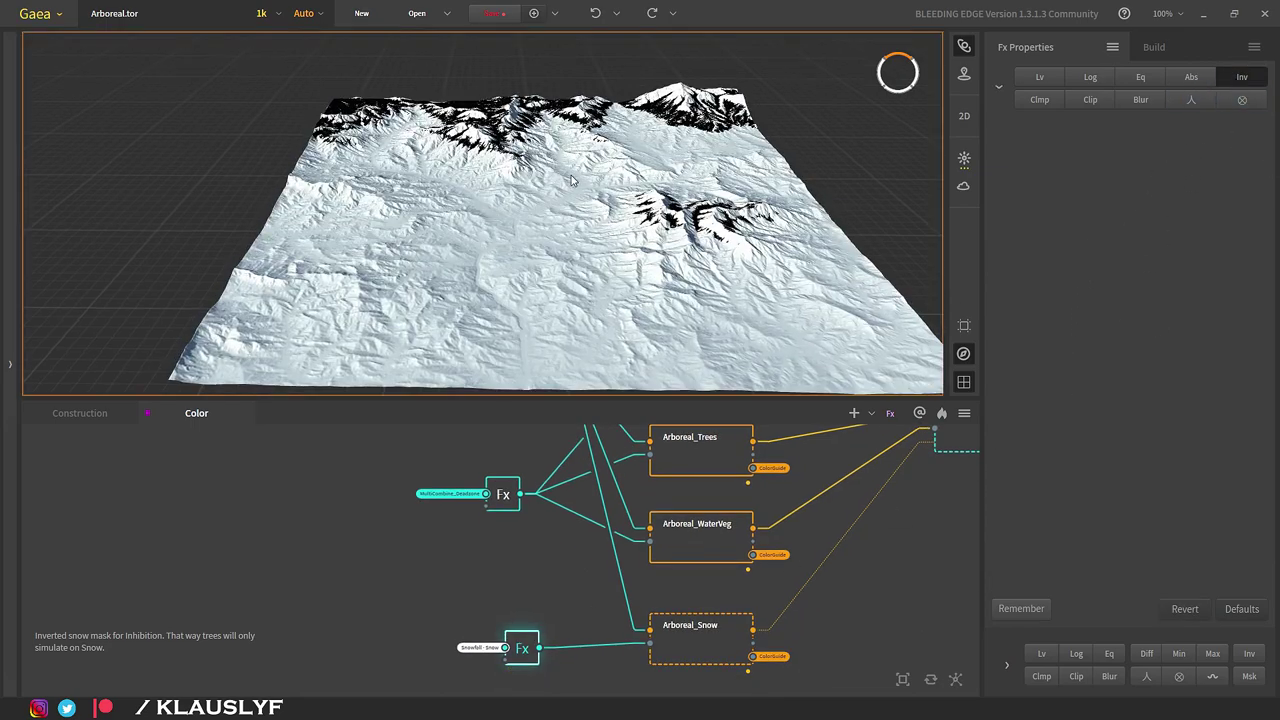
scroll(510, 215, "up", 3)
scroll(612, 242, "up", 3)
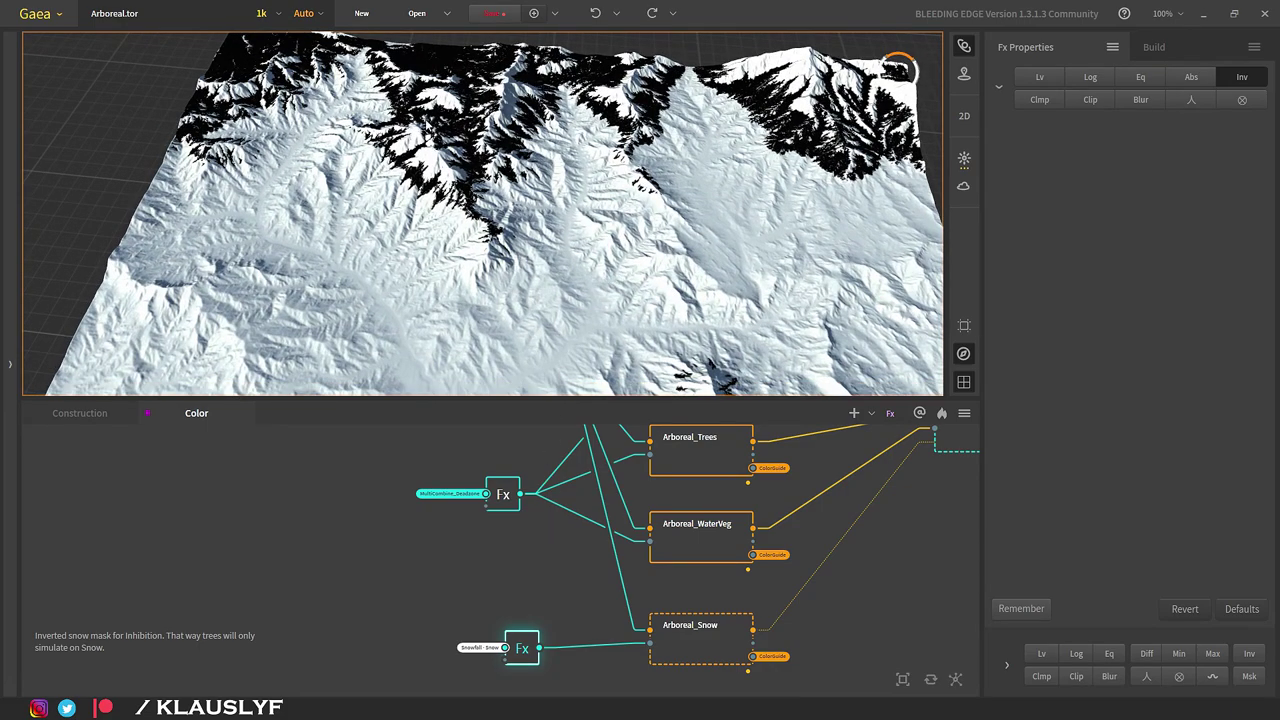
left_click(712, 578)
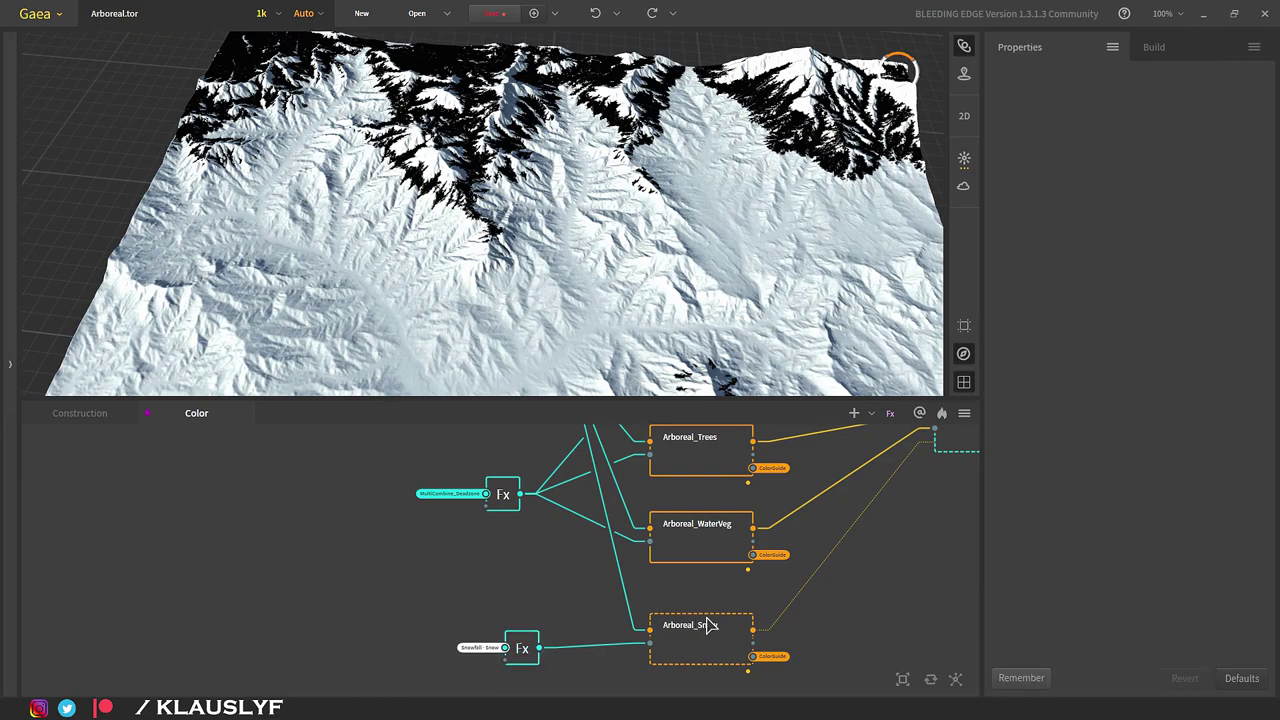
Preview Arboreal_Snow's sparse conifers from an oblique angle over the snowy slopes.
left_click(700, 640)
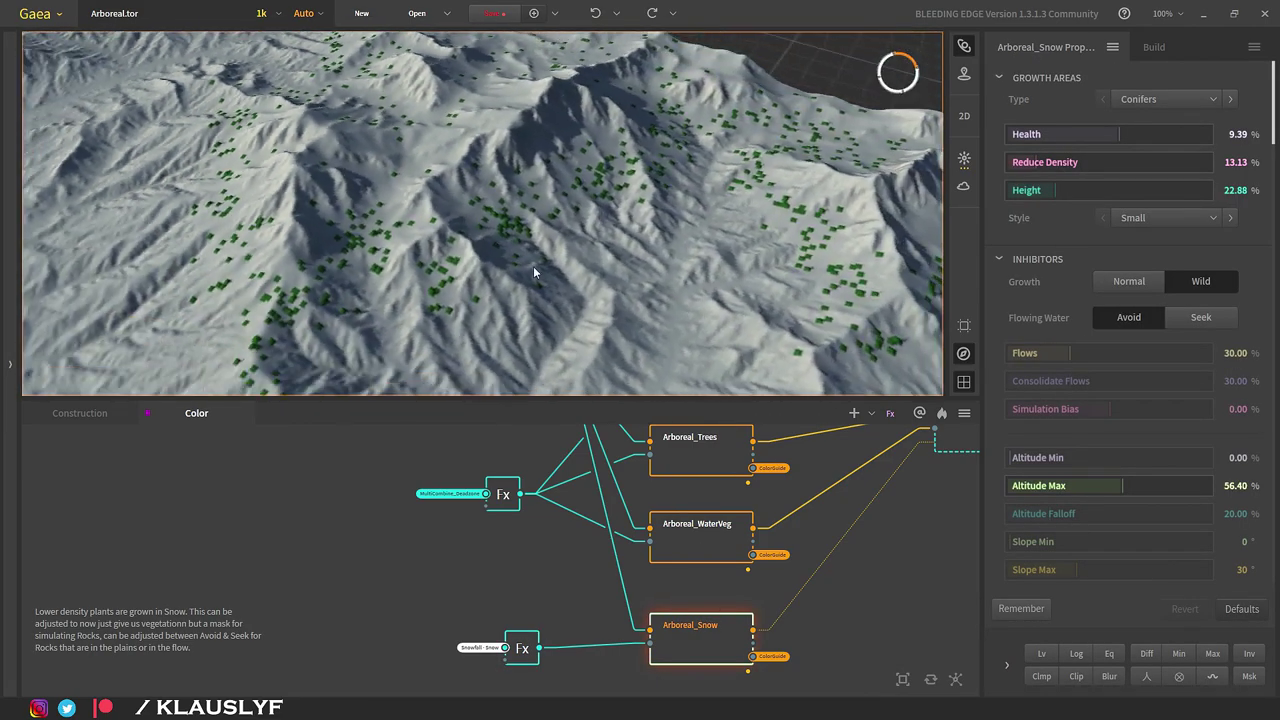
left_click_drag(533, 266, 667, 227)
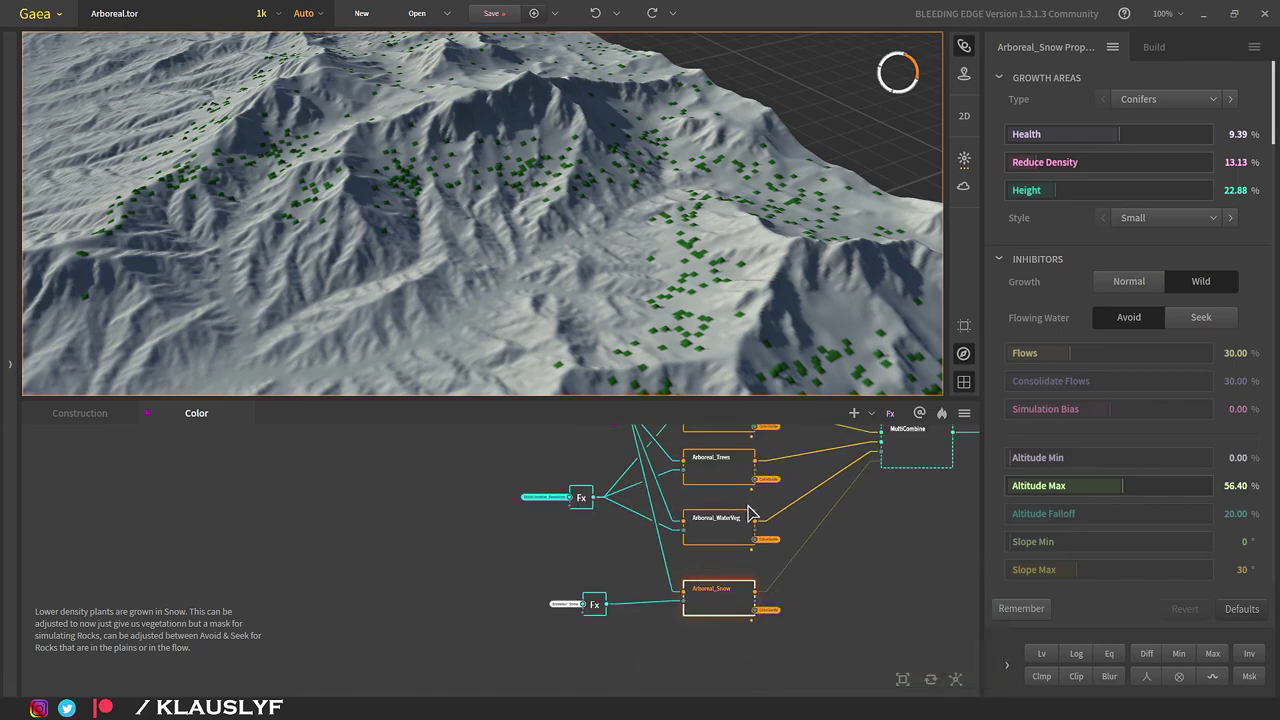
scroll(765, 505, "down", 2)
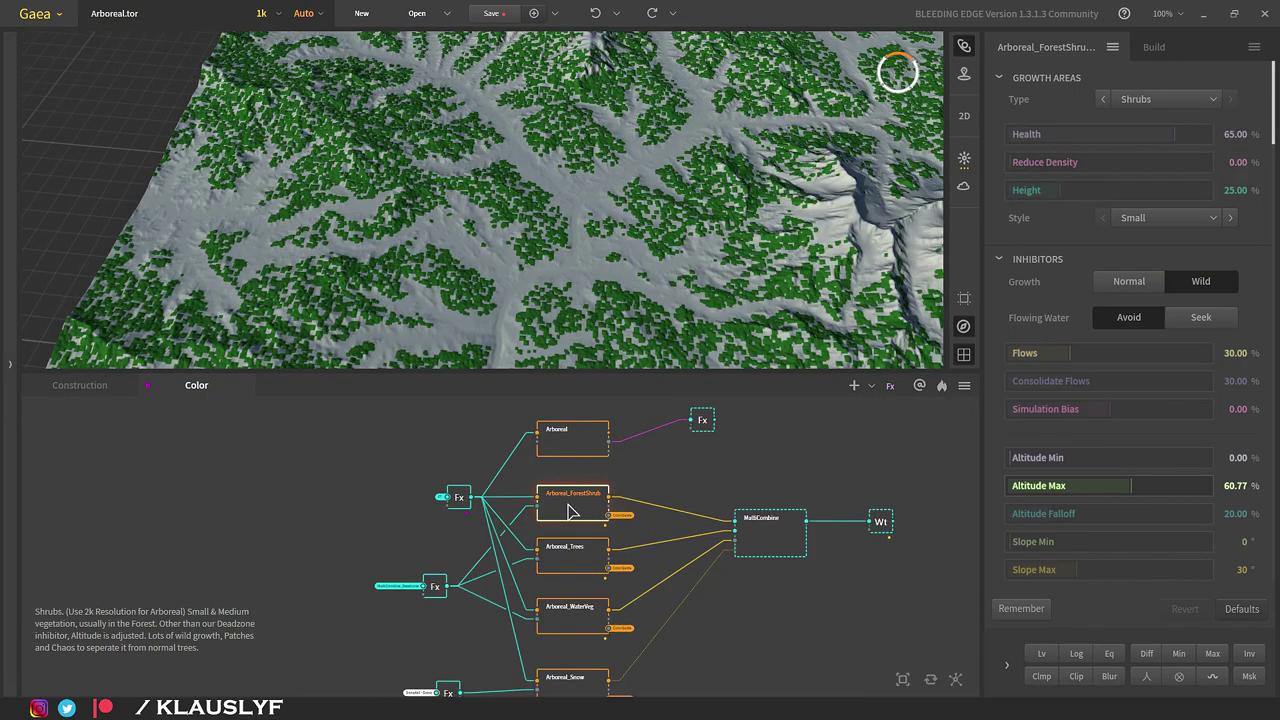
Preview the MultiCombine output merging all vegetation in Max mode at 100% Ratio.
left_click(750, 538)
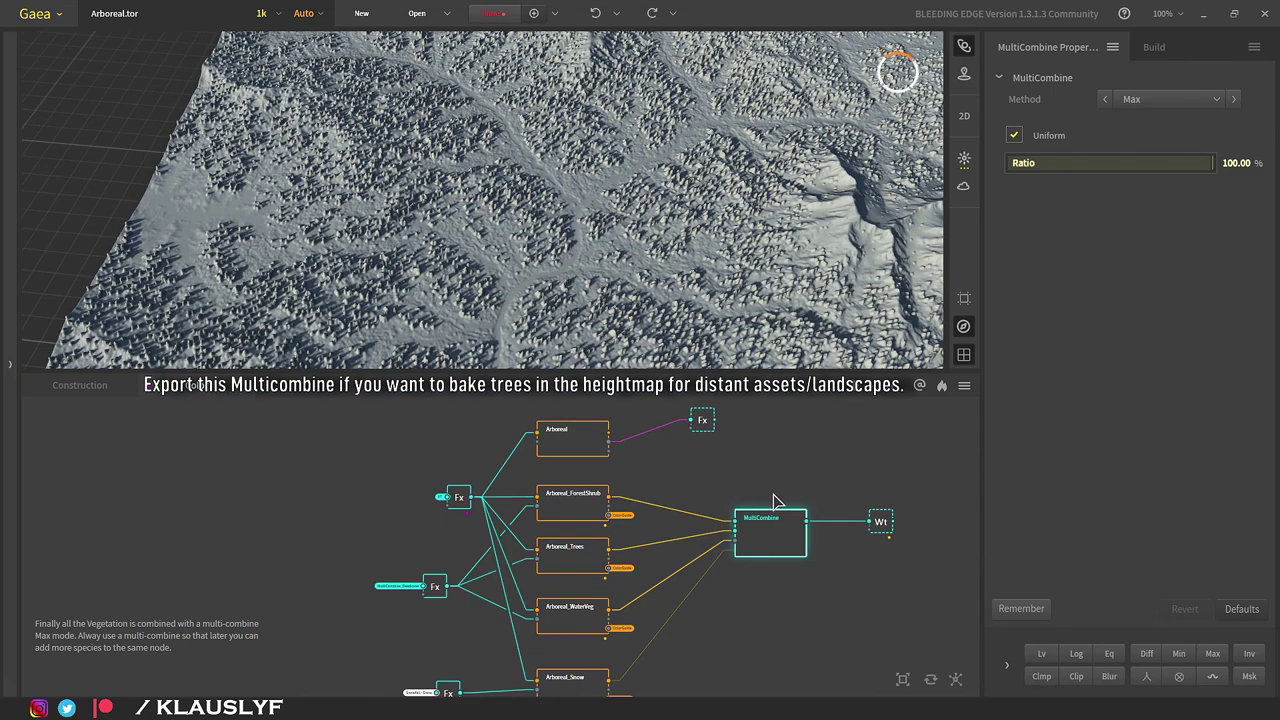
scroll(735, 525, "up", 4)
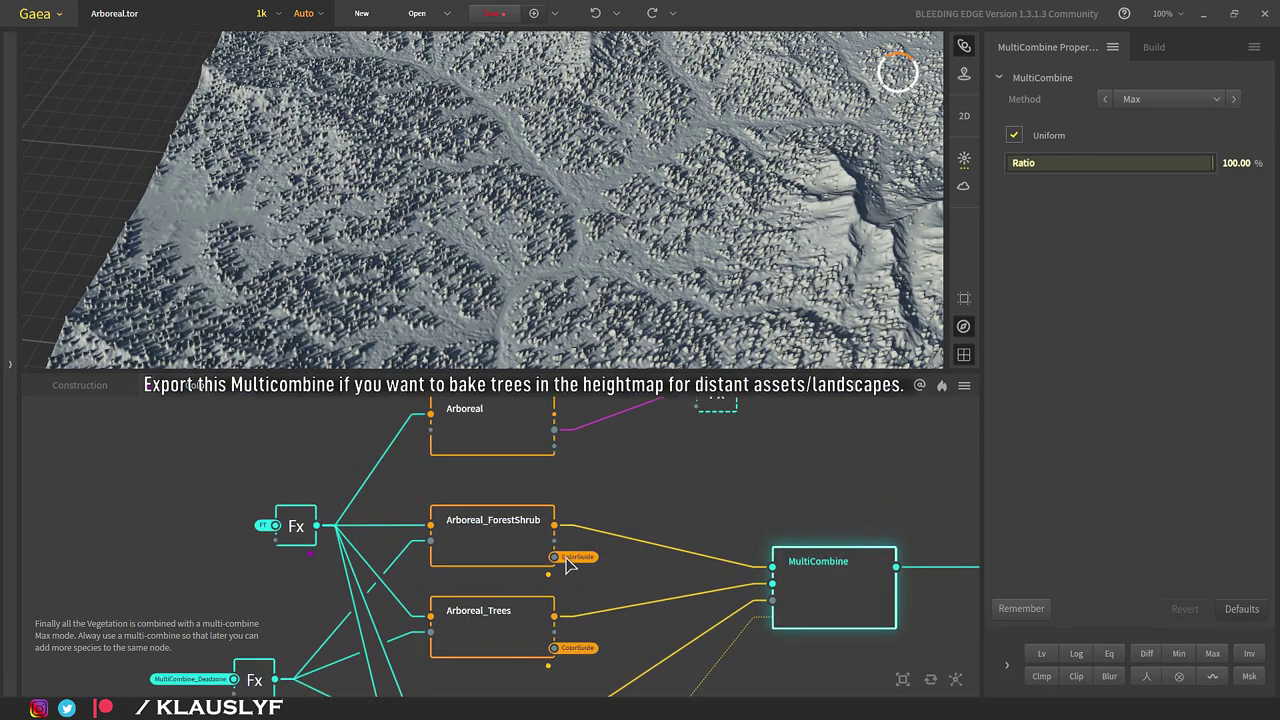
scroll(600, 558, "up", 1)
scroll(718, 567, "down", 6)
scroll(569, 574, "up", 5)
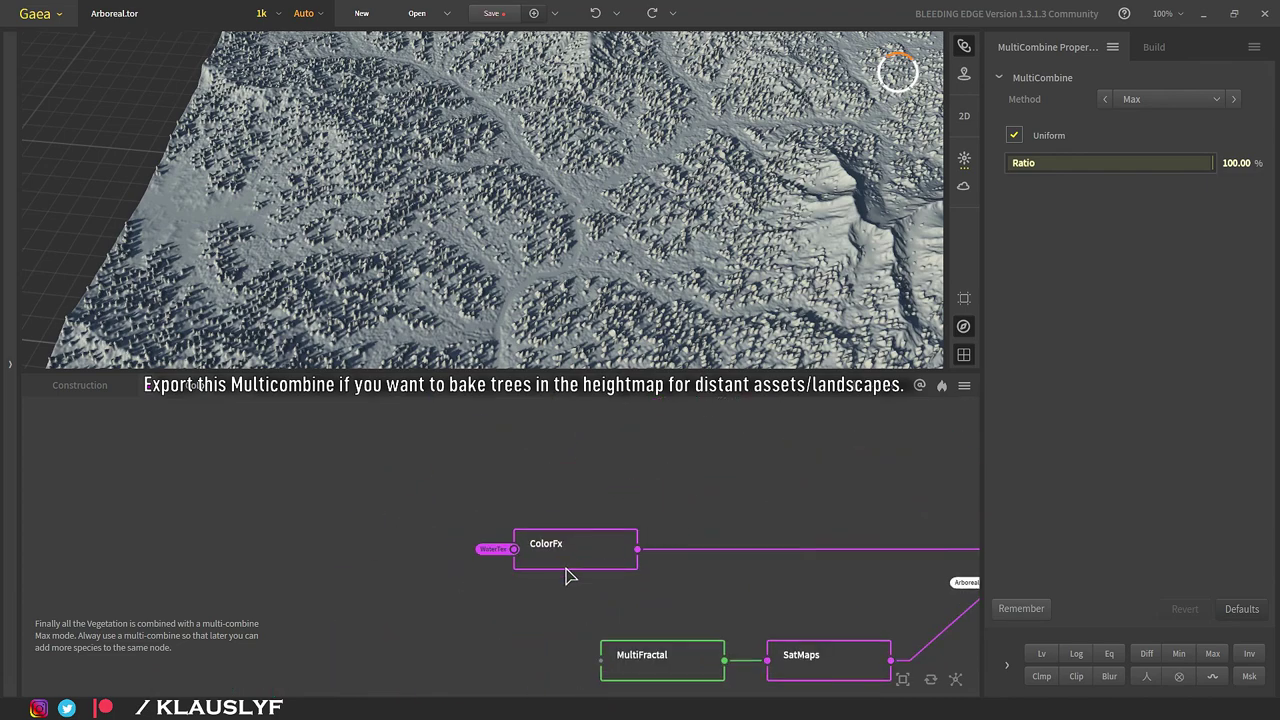
Preview the ColorFx colour base and tilt the view to inspect its blue rivers.
left_click(569, 560)
middle_click_drag(763, 560, 443, 518)
scroll(557, 101, "down", 3)
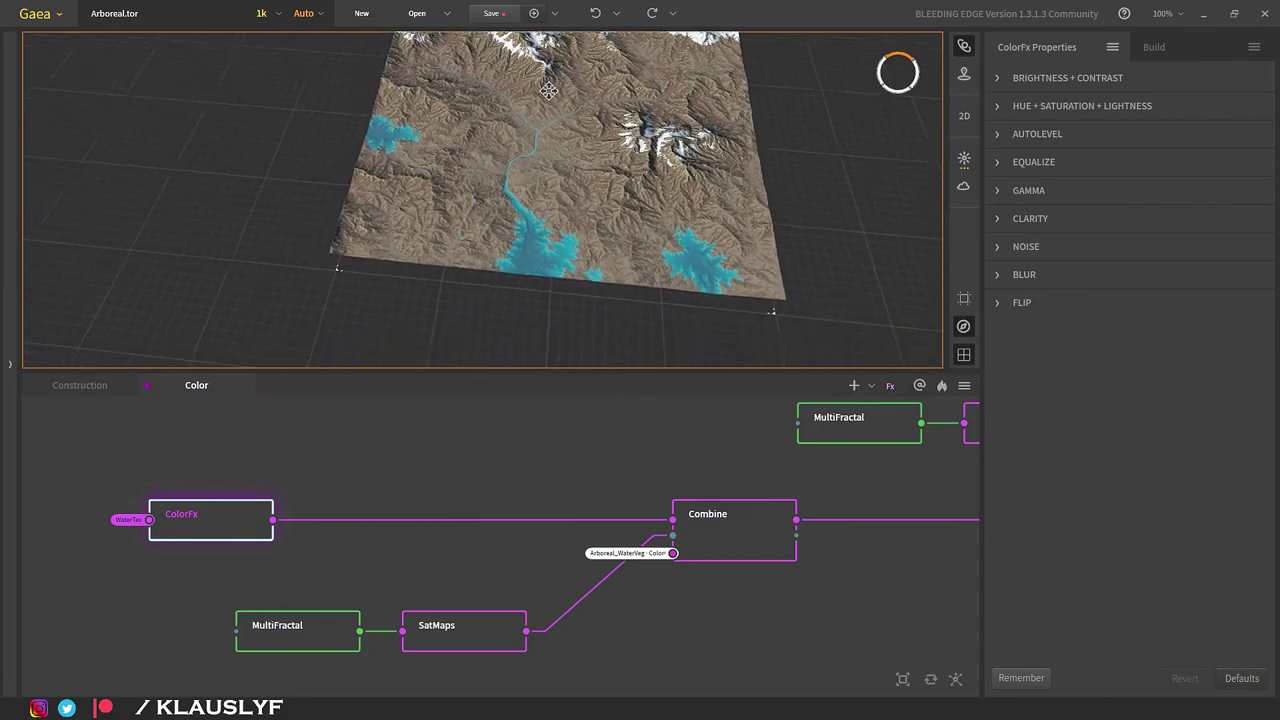
scroll(557, 101, "up", 5)
scroll(500, 115, "up", 2)
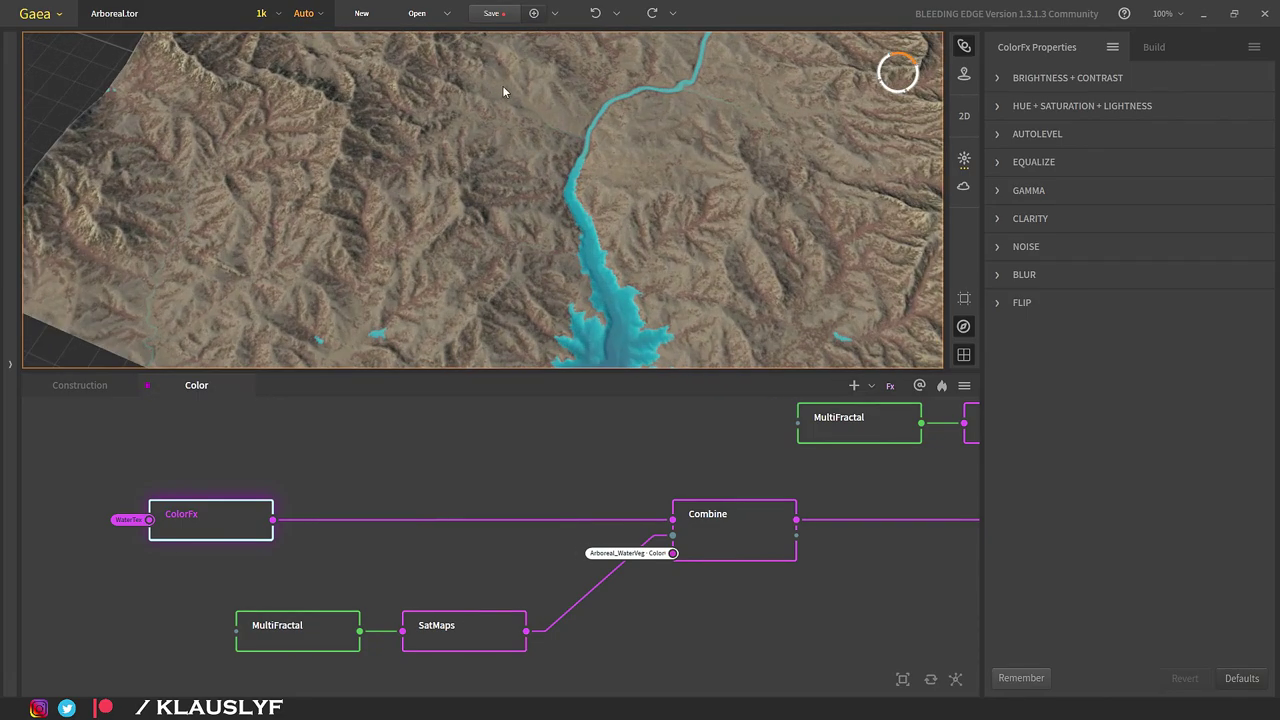
left_click_drag(503, 91, 526, 223)
scroll(604, 585, "down", 2)
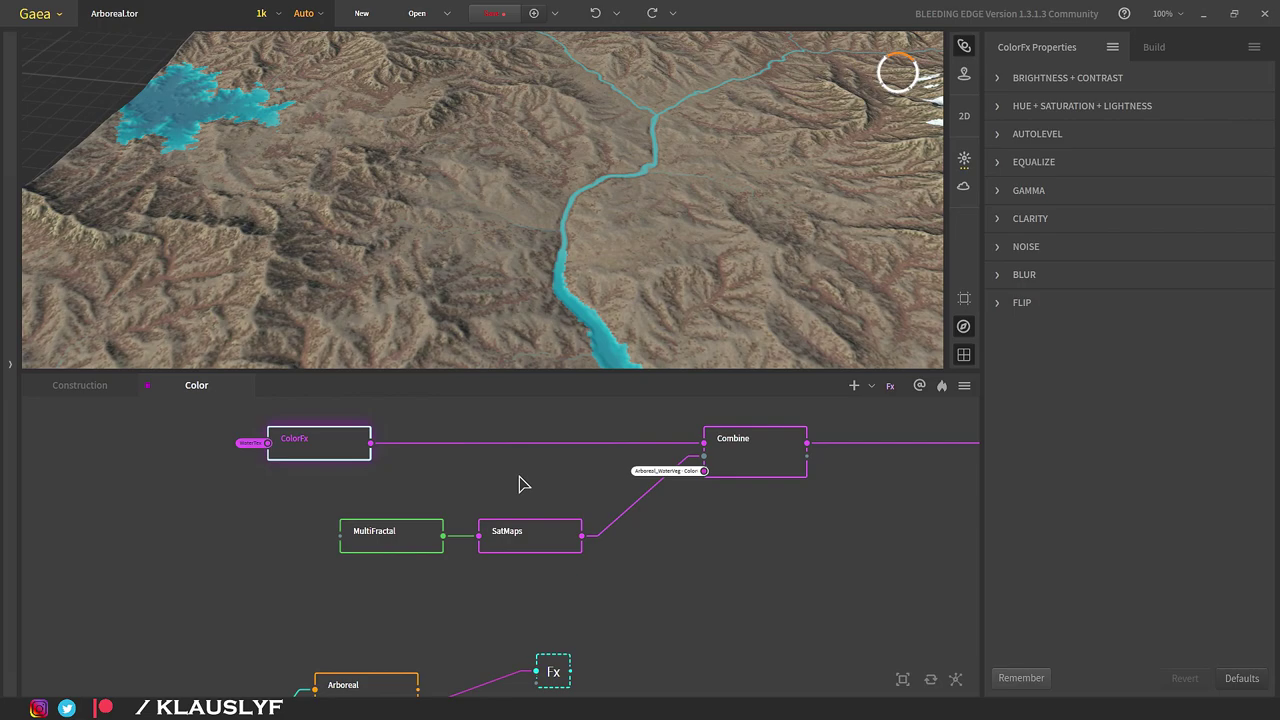
scroll(525, 560, "down", 5)
scroll(444, 618, "up", 5)
Preview the Arboreal_ForestShrub green shrub patches across the grey terrain.
left_click(437, 560)
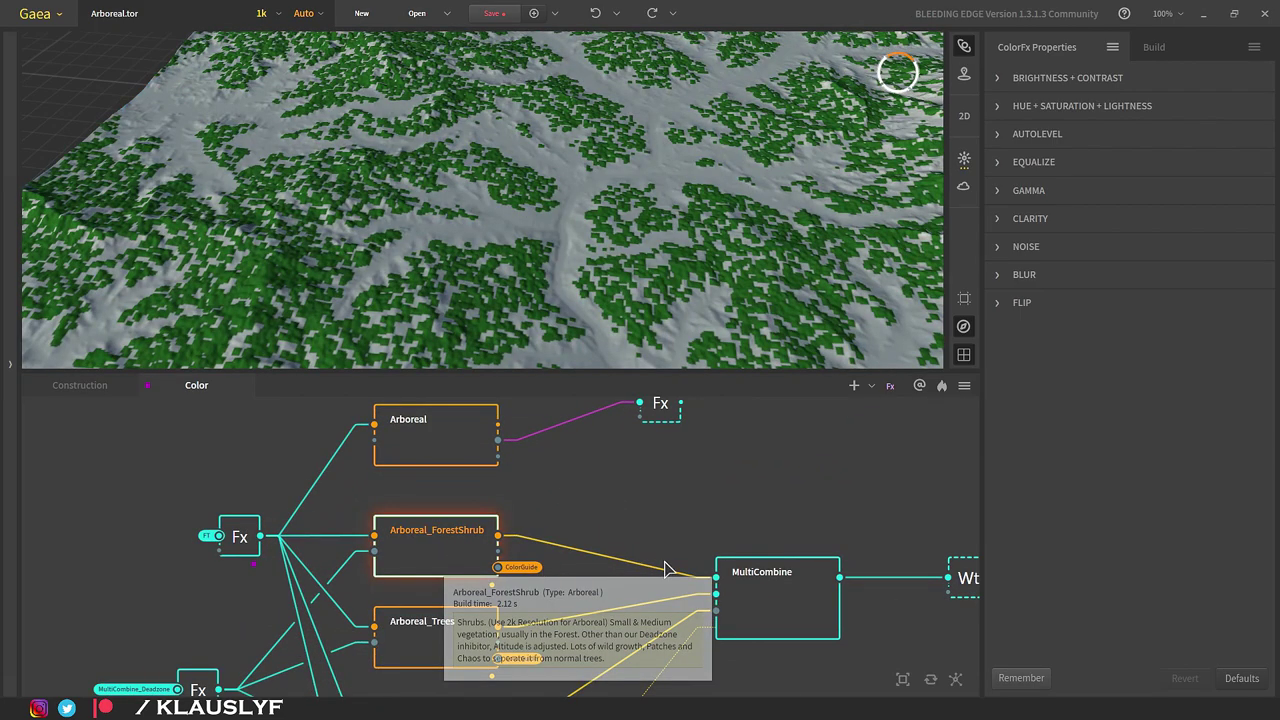
middle_click_drag(466, 526, 563, 617)
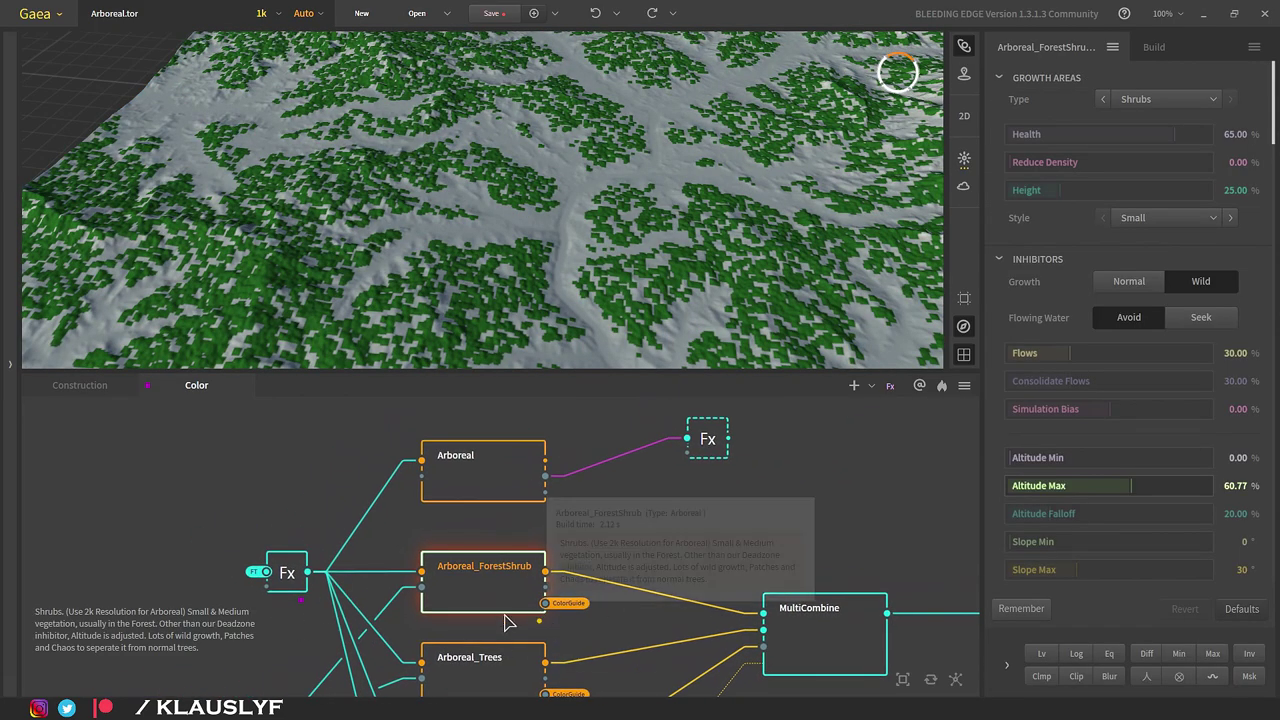
scroll(466, 606, "up", 2)
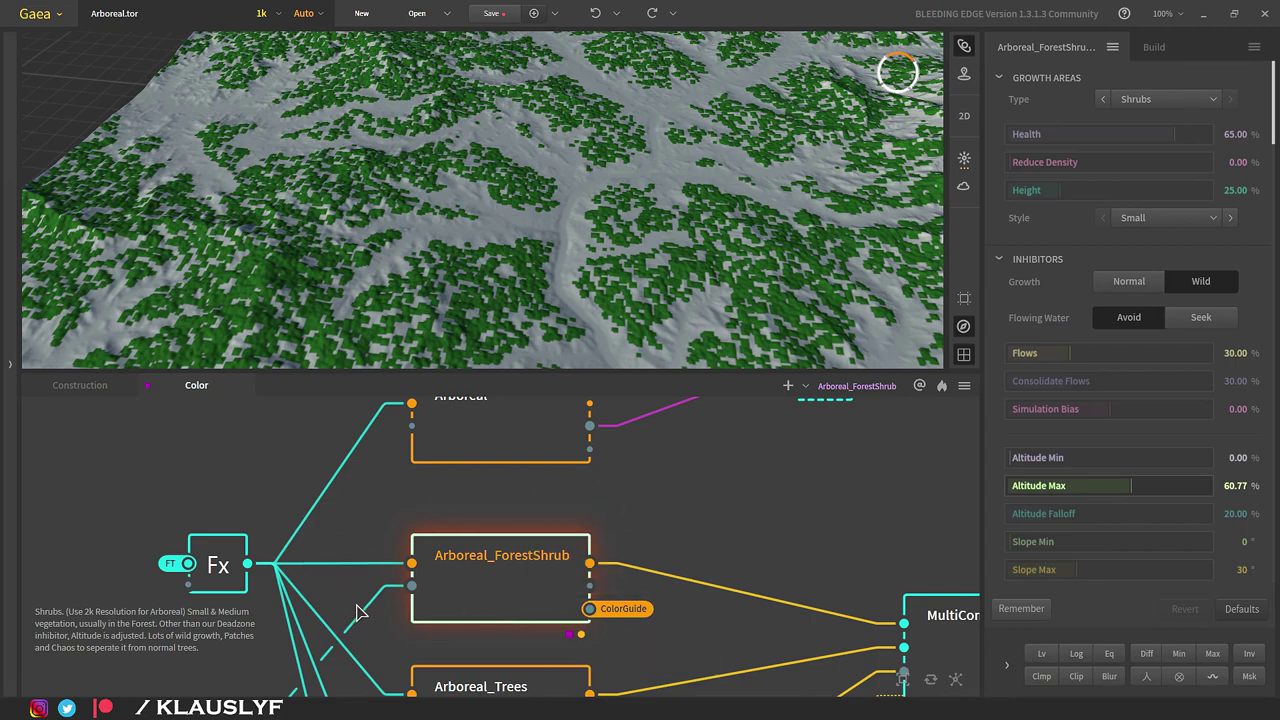
scroll(510, 585, "down", 5)
scroll(592, 440, "up", 5)
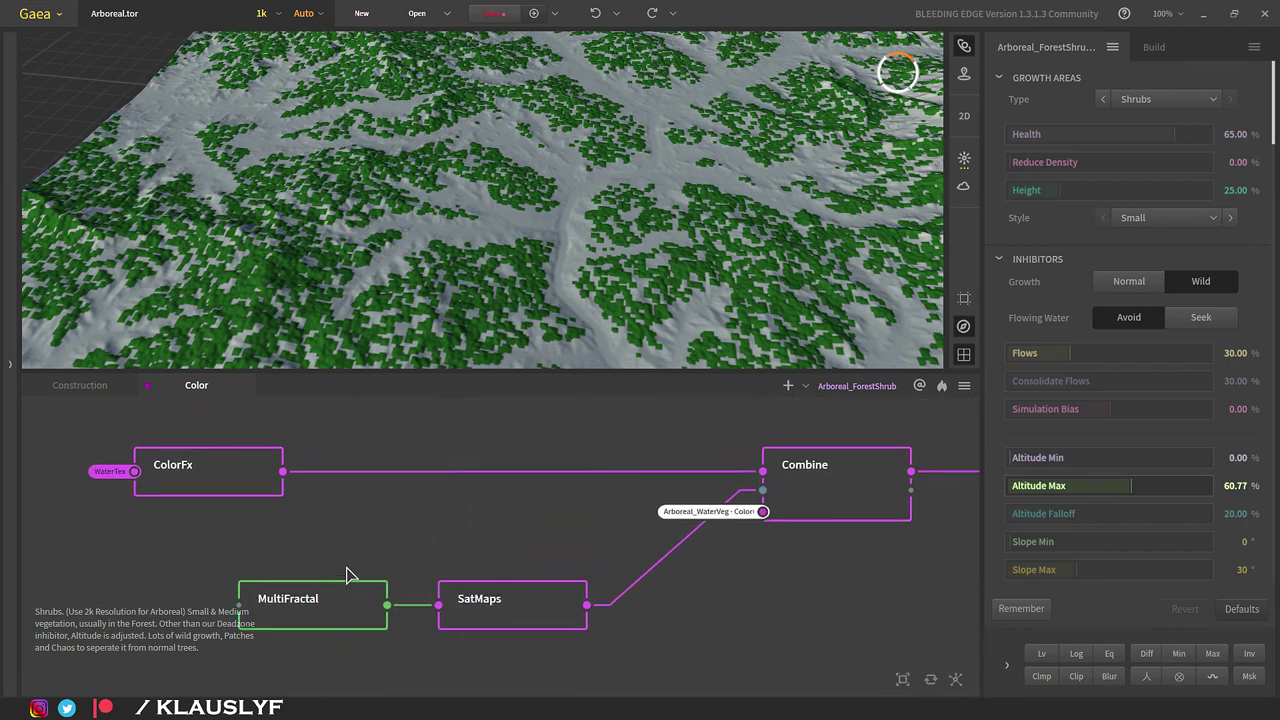
Preview the MultiFractal noise and its green SatMaps colouring (Green library, 0274).
left_click(342, 585)
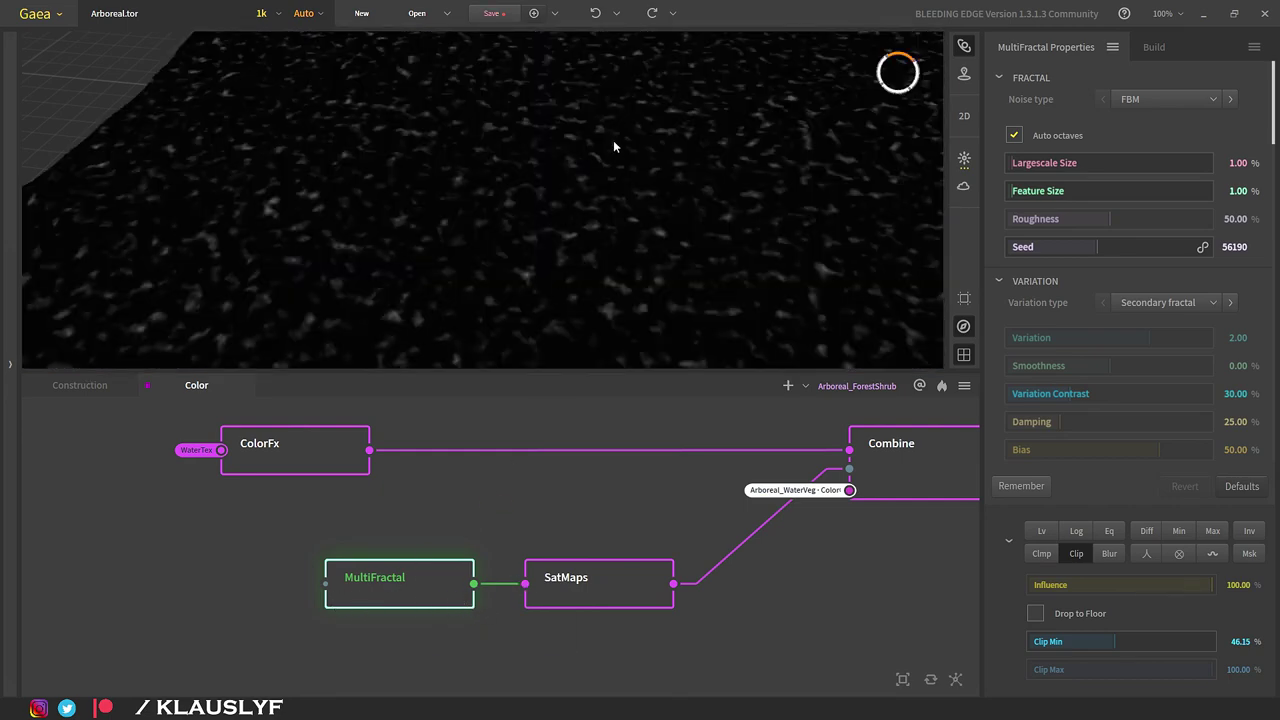
left_click_drag(549, 131, 541, 43)
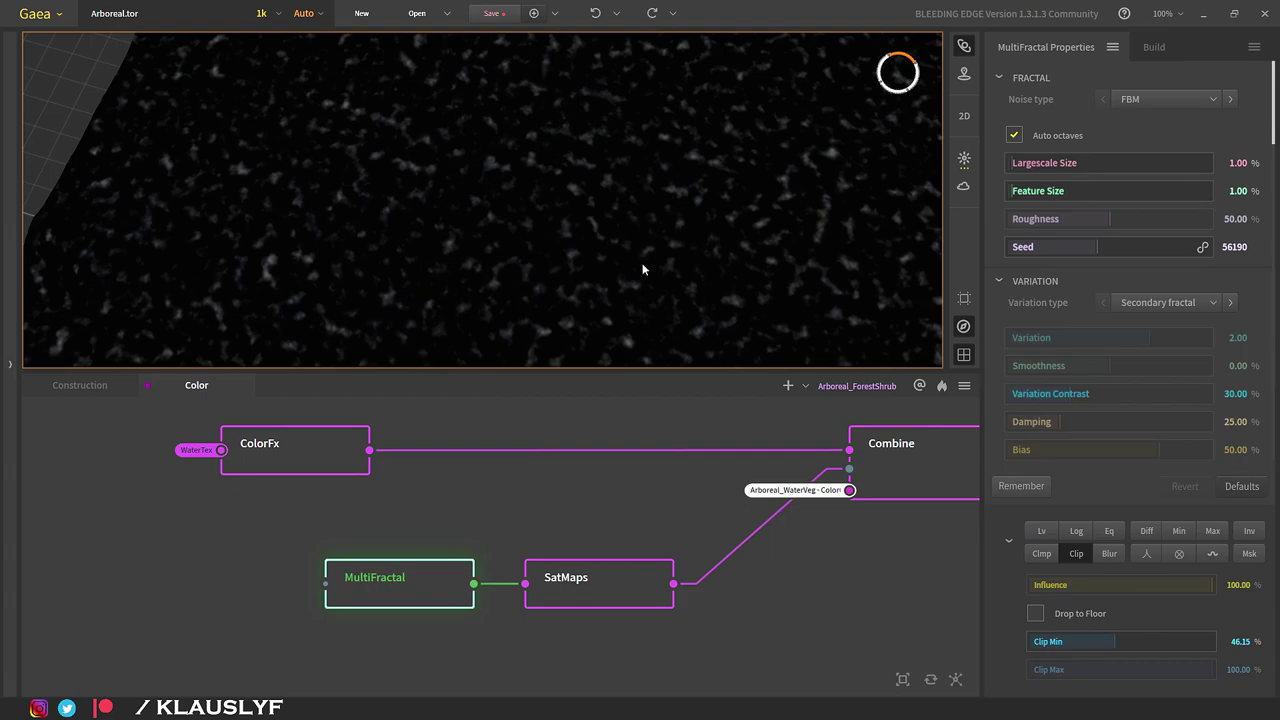
left_click(609, 603)
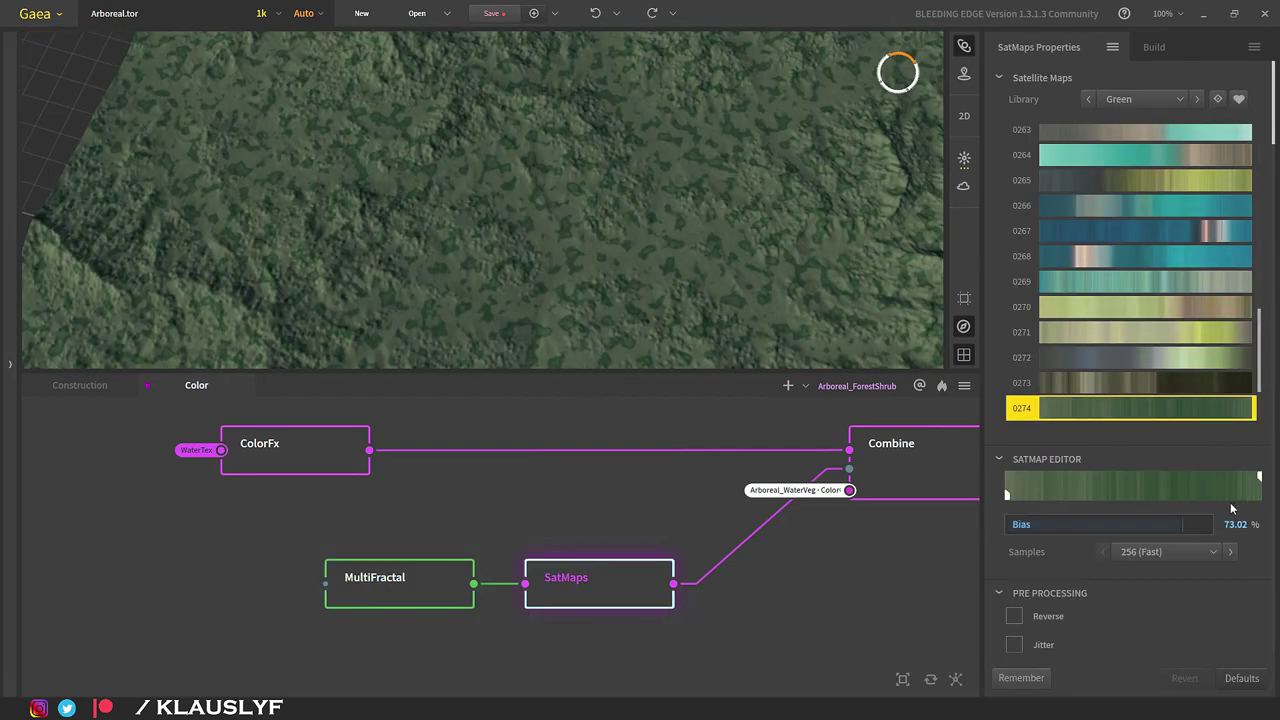
middle_click_drag(738, 442, 557, 509)
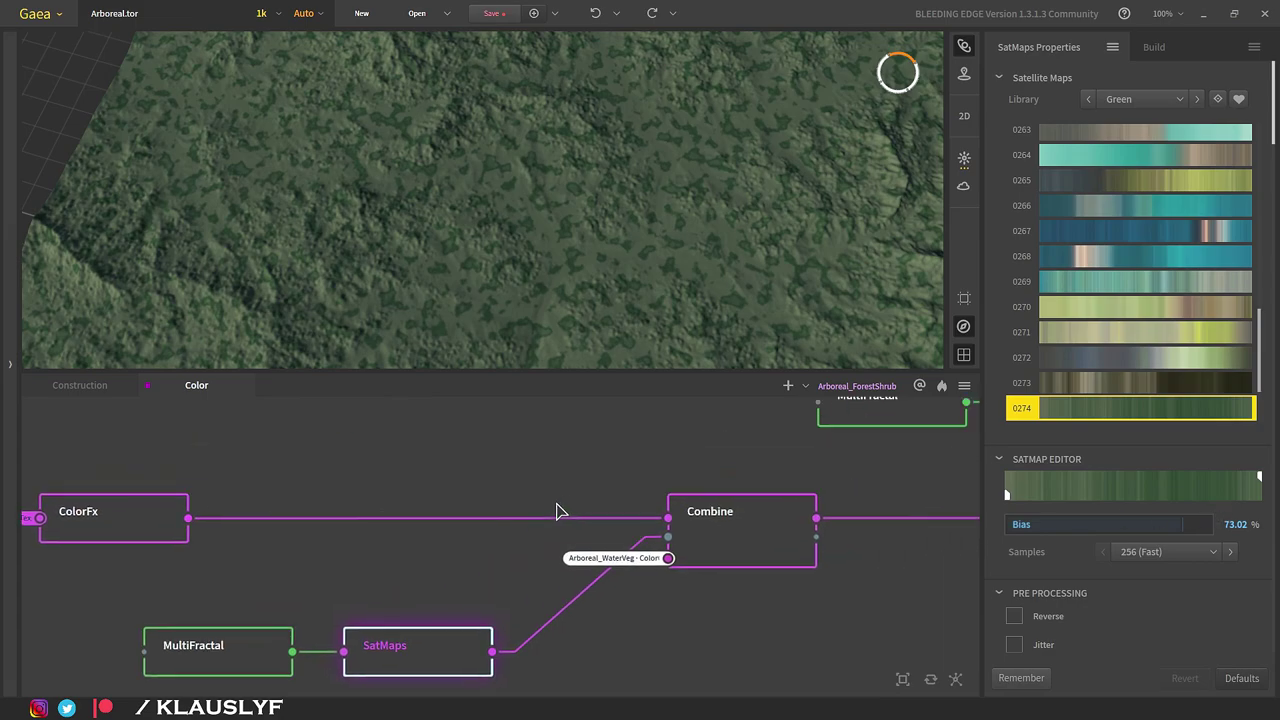
Preview the Blend Combine laying dark green over the tan terrain at 100% Ratio.
left_click(748, 560)
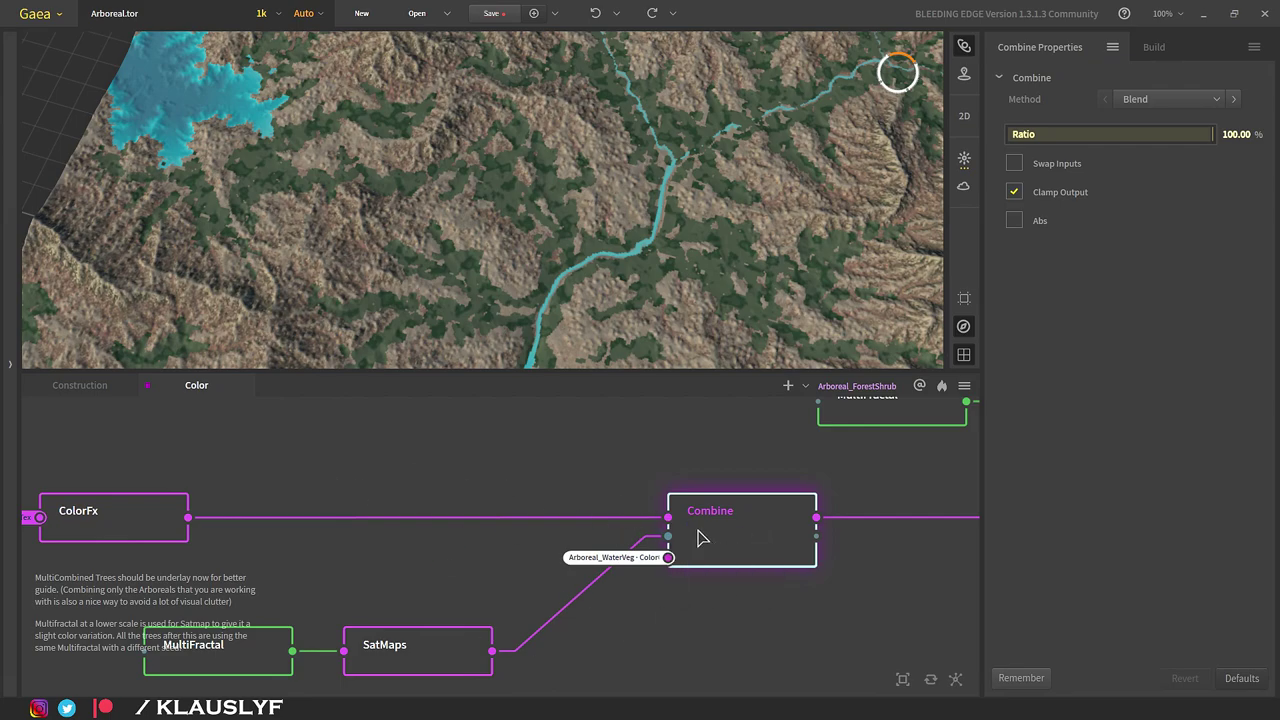
scroll(730, 548, "down", 5)
scroll(678, 612, "up", 3)
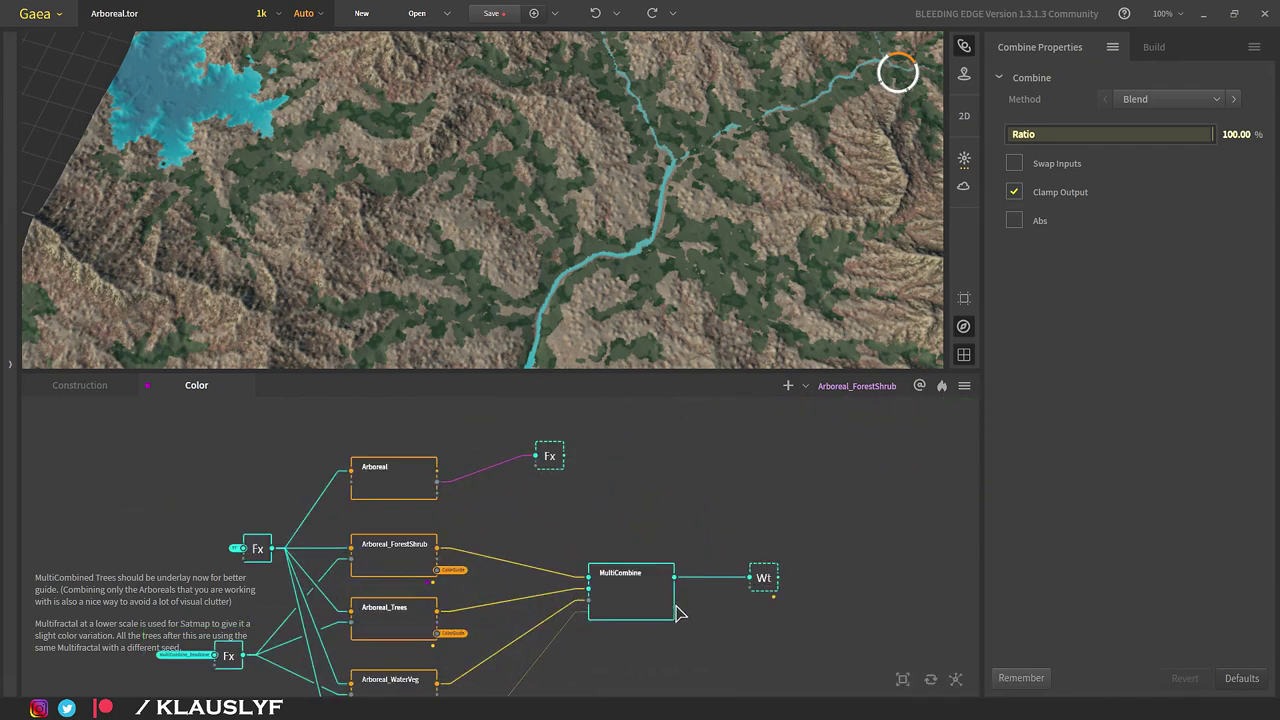
Preview the merged vegetation heightmap from MultiCombine.
scroll(678, 612, "up", 1)
left_click(629, 603)
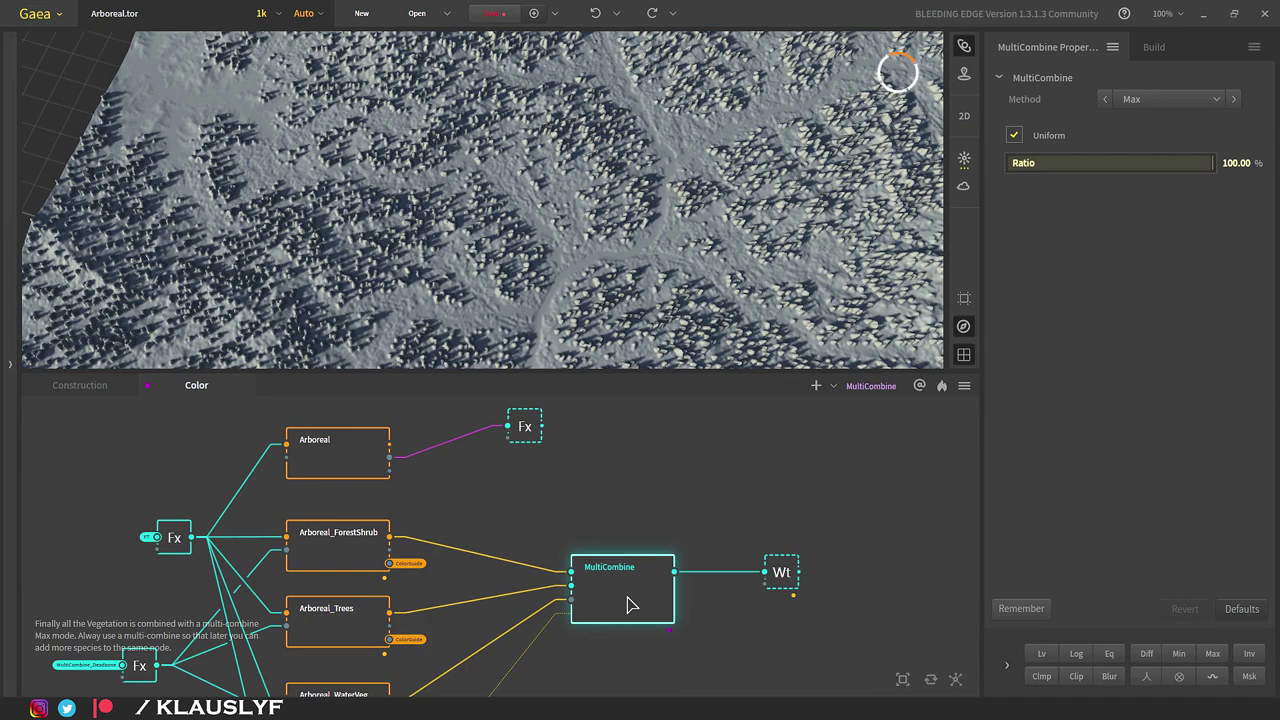
scroll(632, 540, "down", 6)
scroll(757, 452, "up", 5)
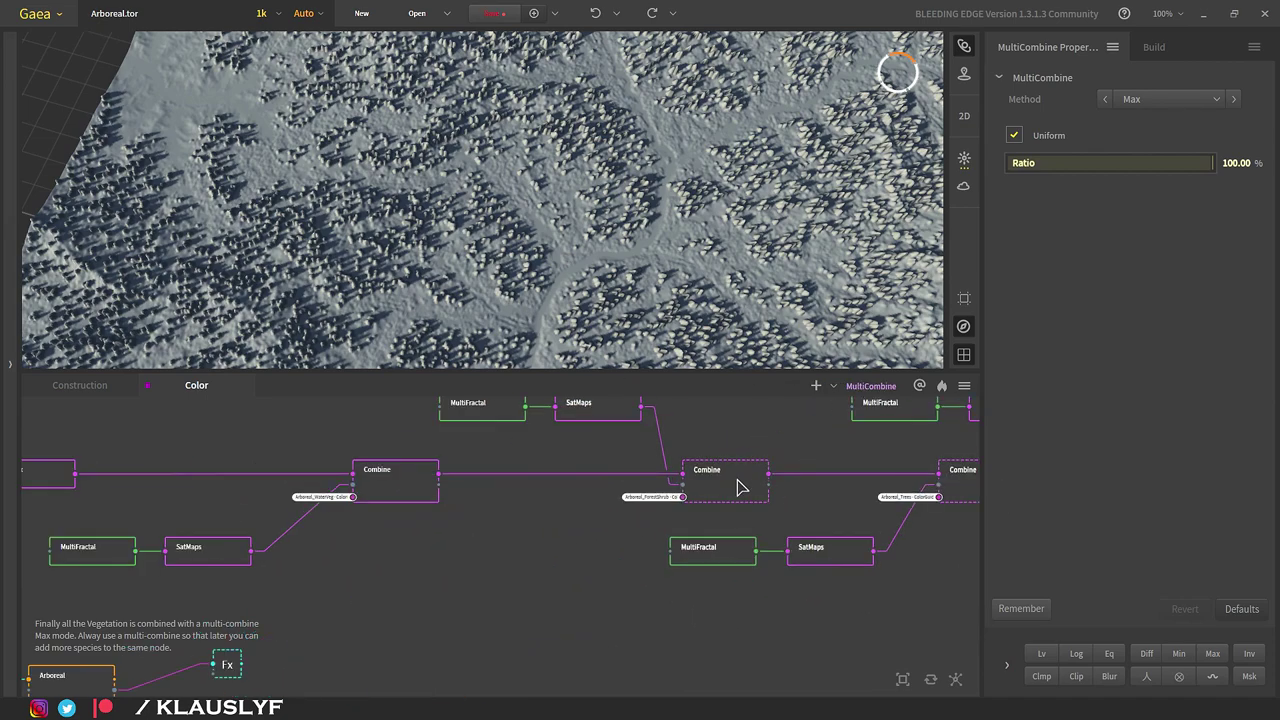
Preview the first colour-chain Combine and check its MultiFractal settings.
left_click(737, 486)
middle_click_drag(823, 457, 680, 520)
scroll(285, 553, "down", 3)
scroll(285, 553, "up", 3)
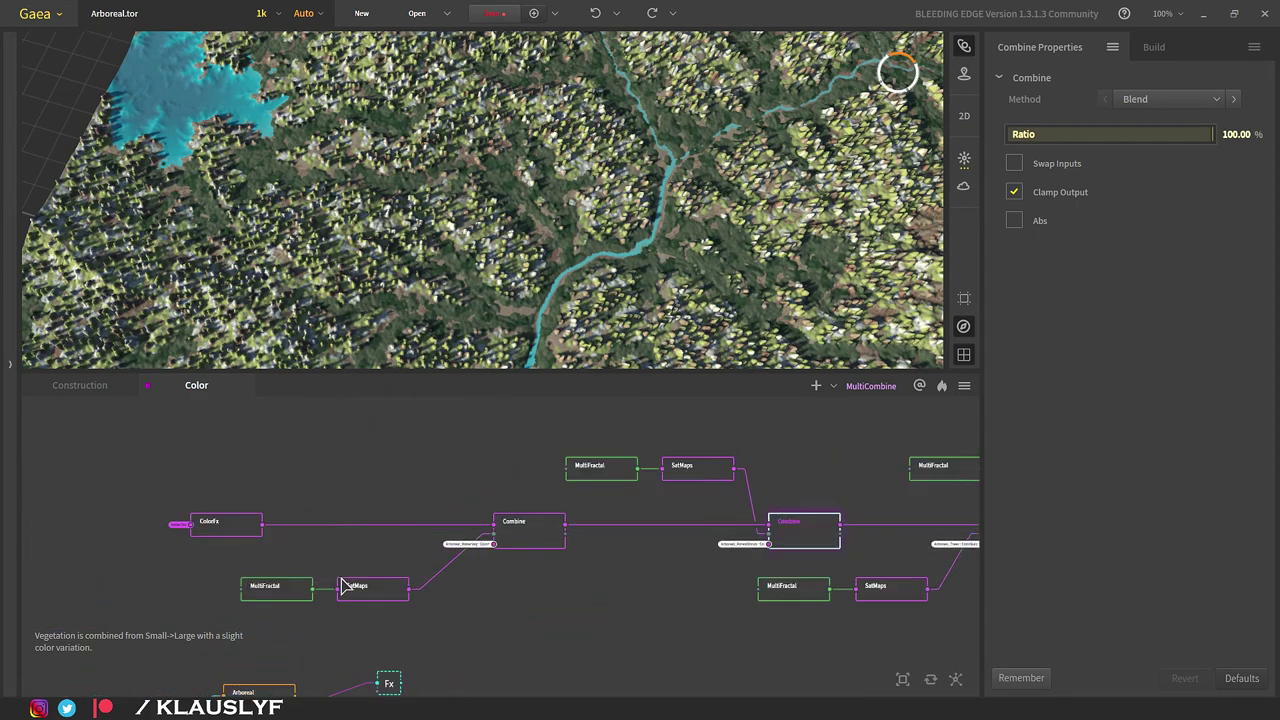
scroll(265, 585, "up", 2)
left_click(265, 590)
scroll(440, 612, "down", 1)
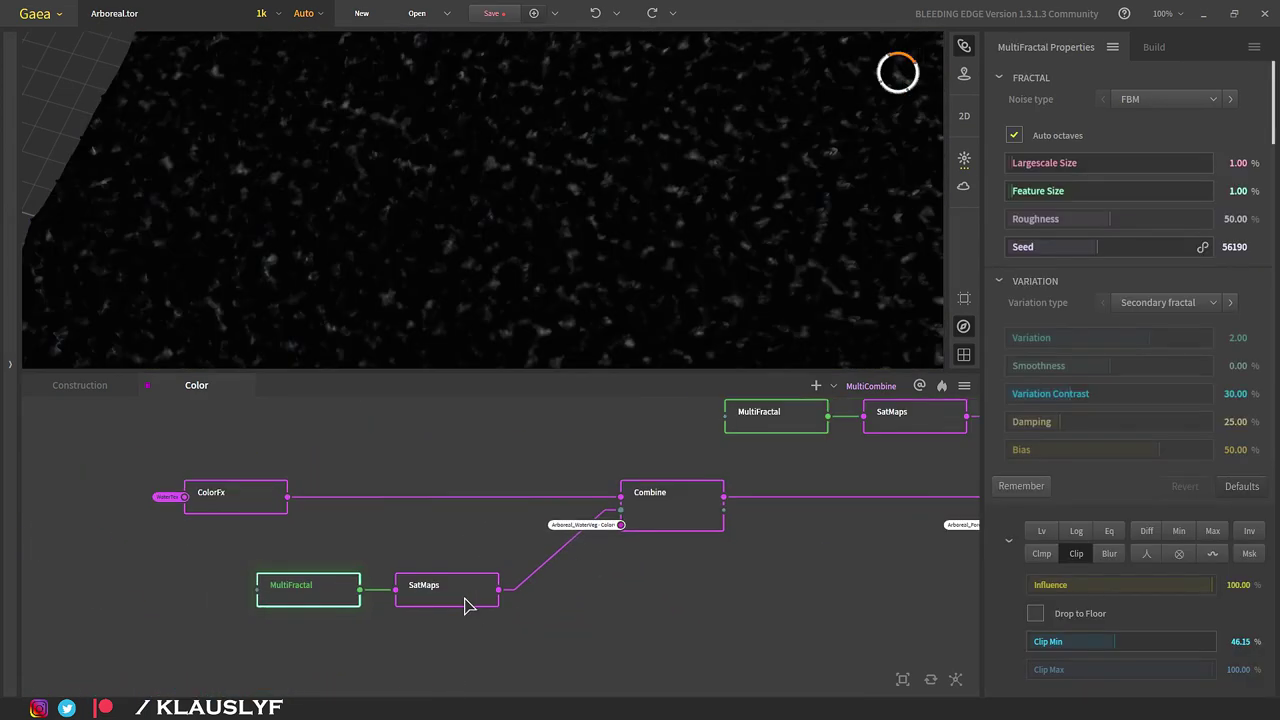
Step through the shrub, tree and snow-vegetation Combines, ending on the Albedo_Trees feed.
middle_click_drag(740, 524, 260, 545)
left_click(566, 535)
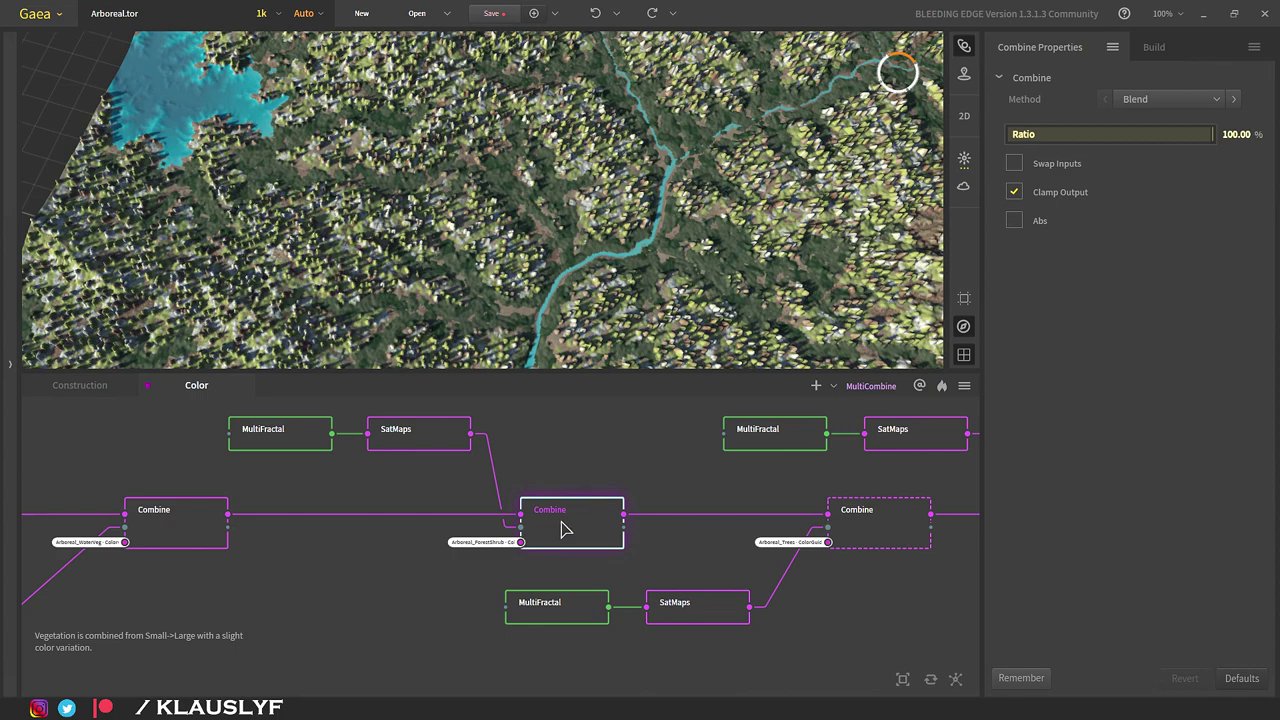
left_click(884, 524)
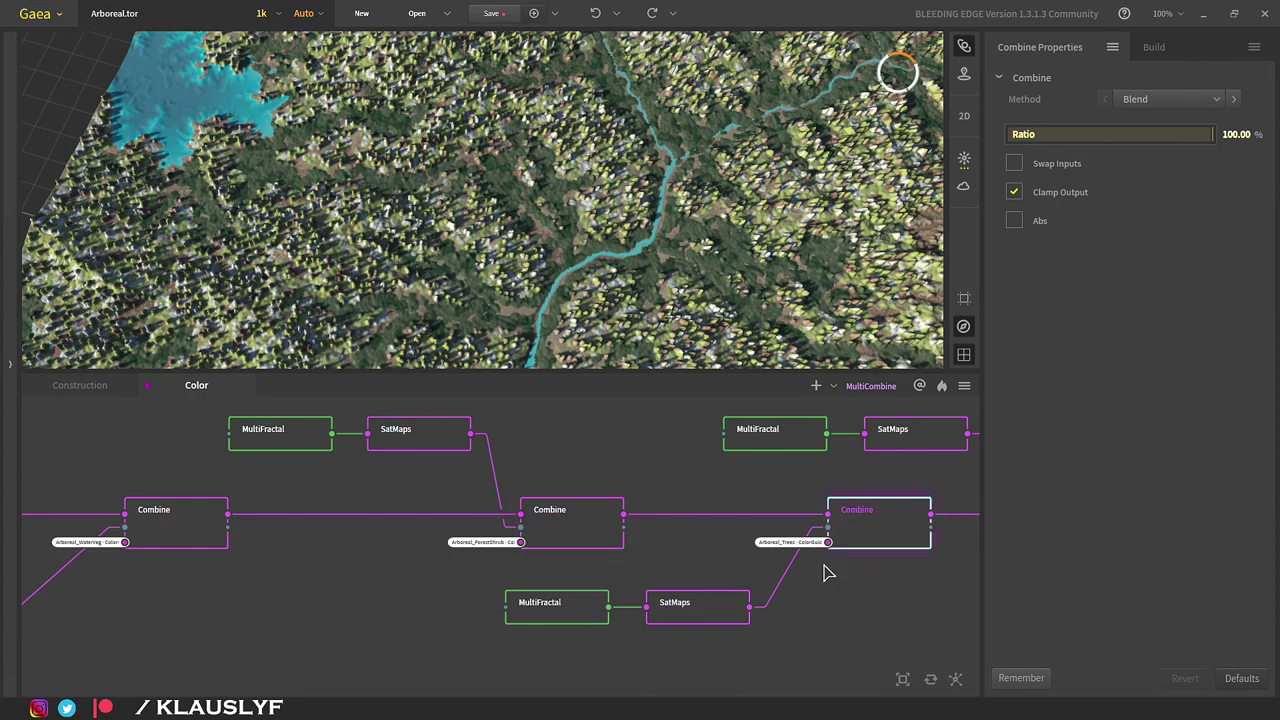
middle_click_drag(826, 568, 502, 584)
left_click(775, 530)
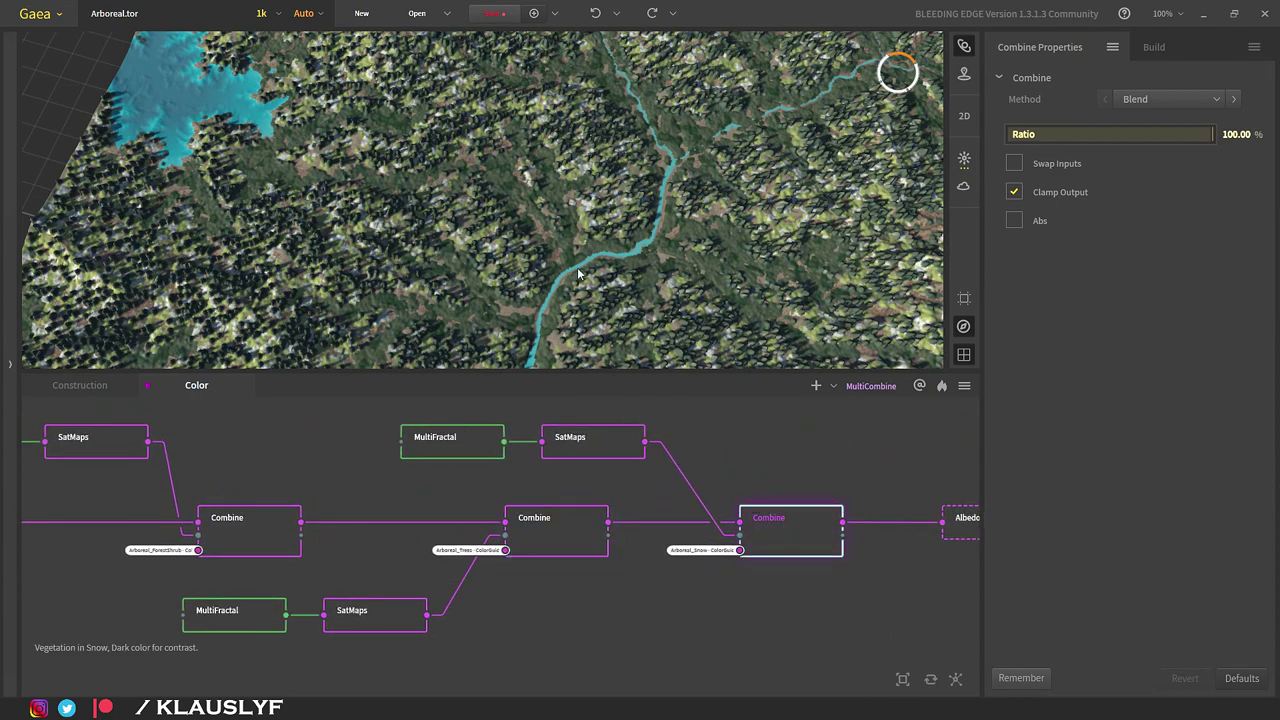
left_click_drag(569, 278, 584, 345)
Orbit to an oblique view and make the 3D preview of the forested rivers taller.
middle_click_drag(760, 541, 742, 533)
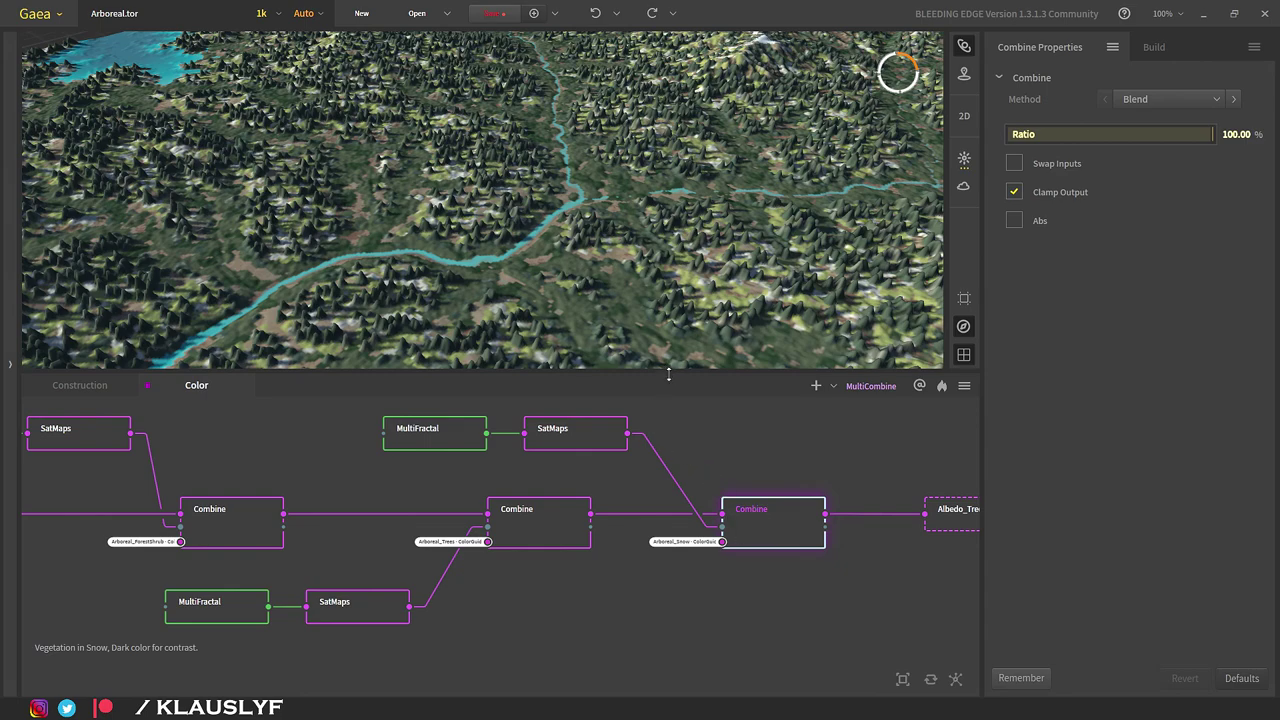
left_click_drag(668, 372, 695, 497)
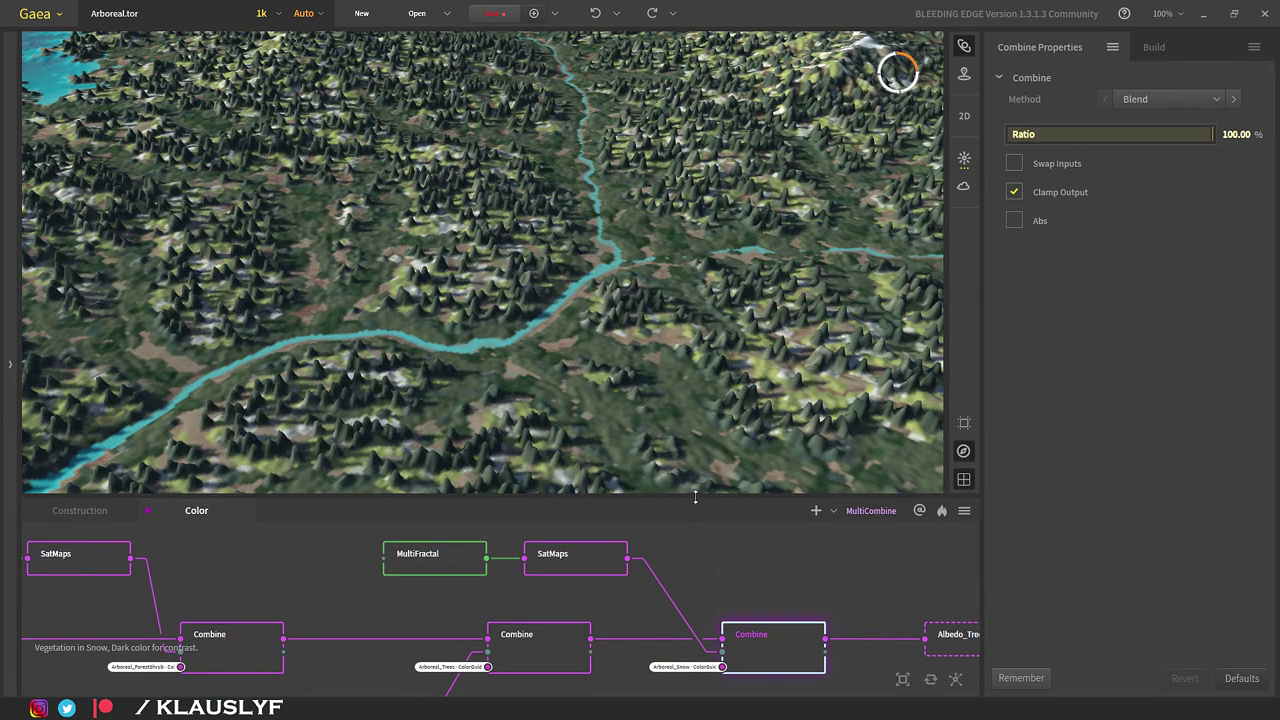